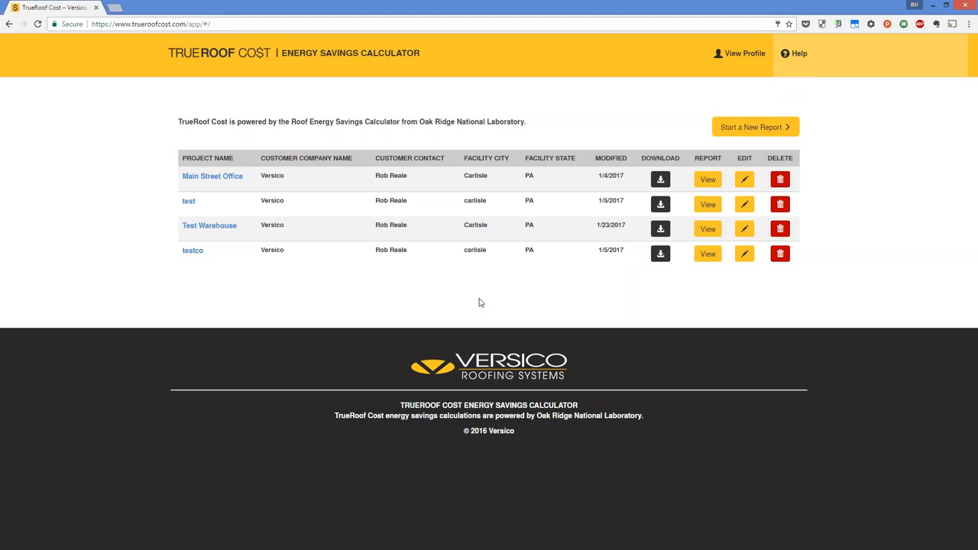
- Start a new report and save the Prepared By section with the preselected contact
{"action": "left_click", "coordinate": [748, 130]}
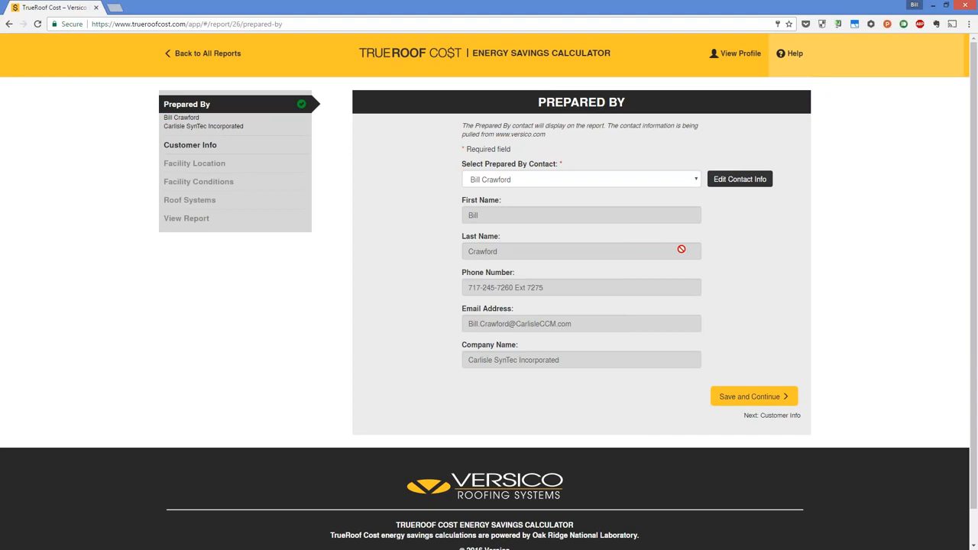
{"action": "left_click", "coordinate": [696, 182]}
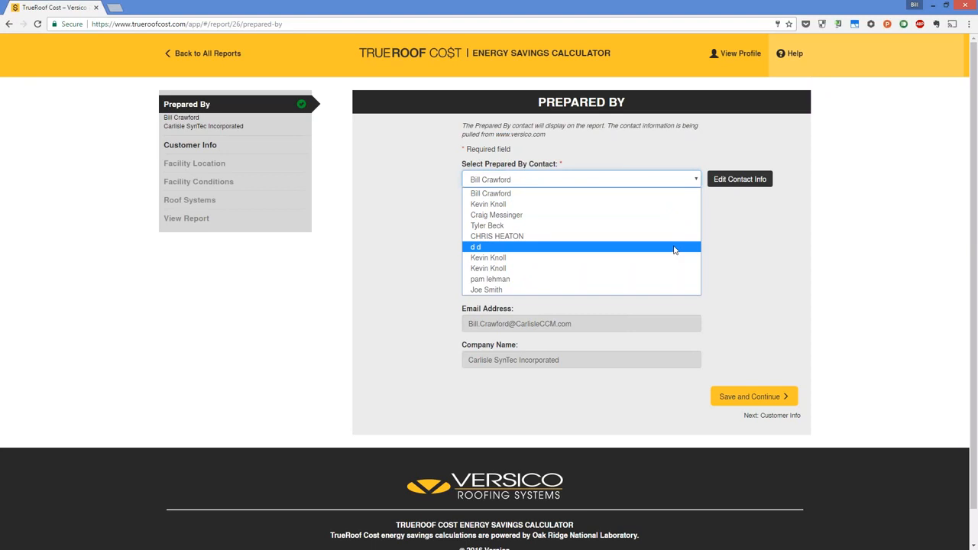
{"action": "left_click", "coordinate": [737, 222]}
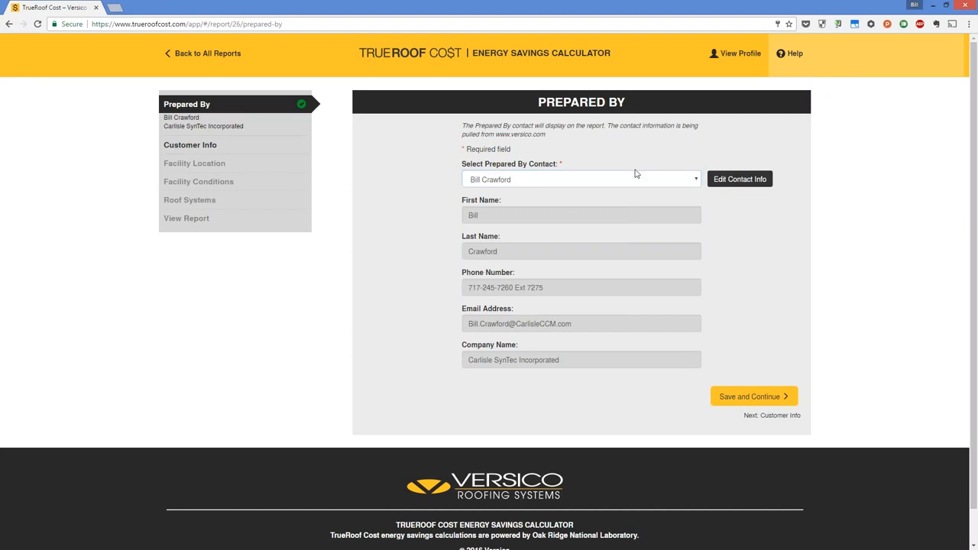
{"action": "left_click", "coordinate": [750, 401]}
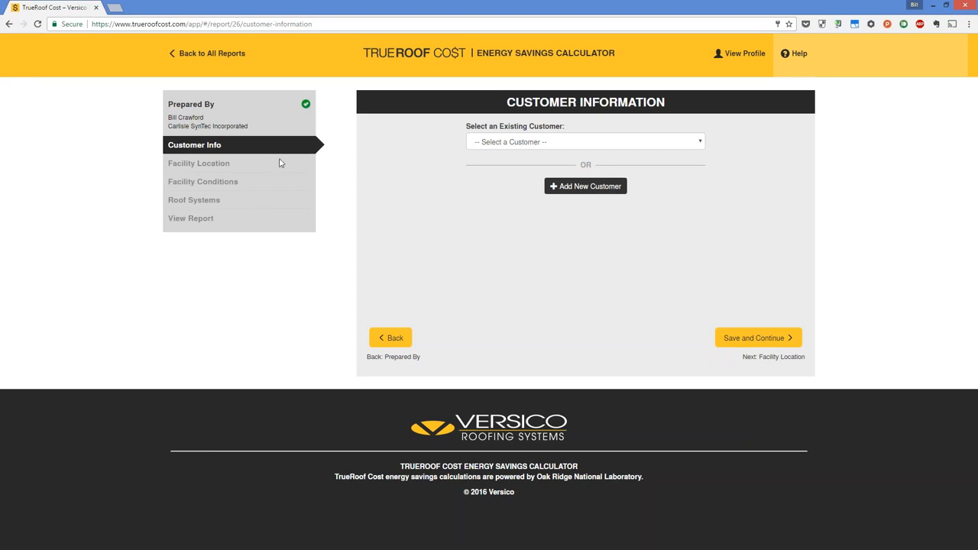
- Select the existing Versico customer for the report and save the customer information
{"action": "left_click", "coordinate": [660, 147]}
{"action": "left_click", "coordinate": [664, 166]}
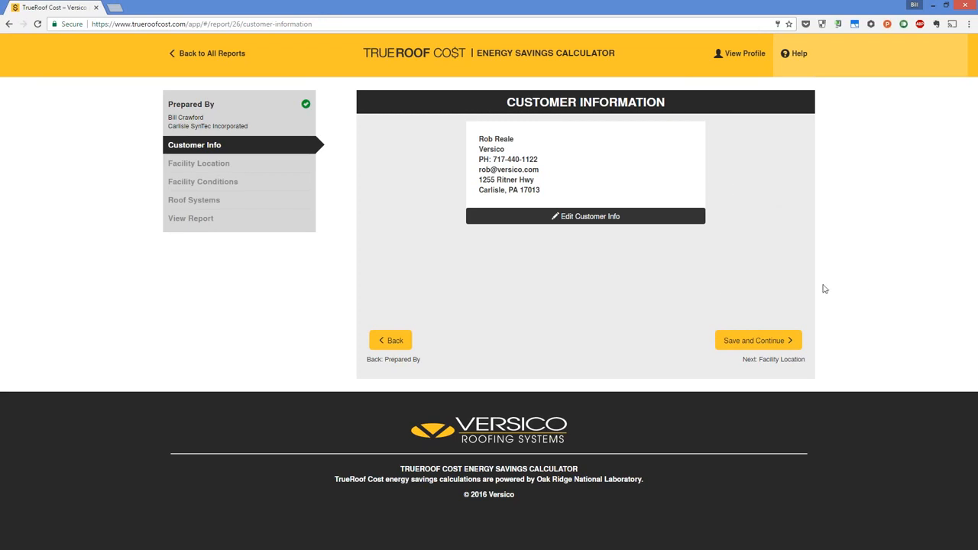
{"action": "left_click", "coordinate": [769, 345]}
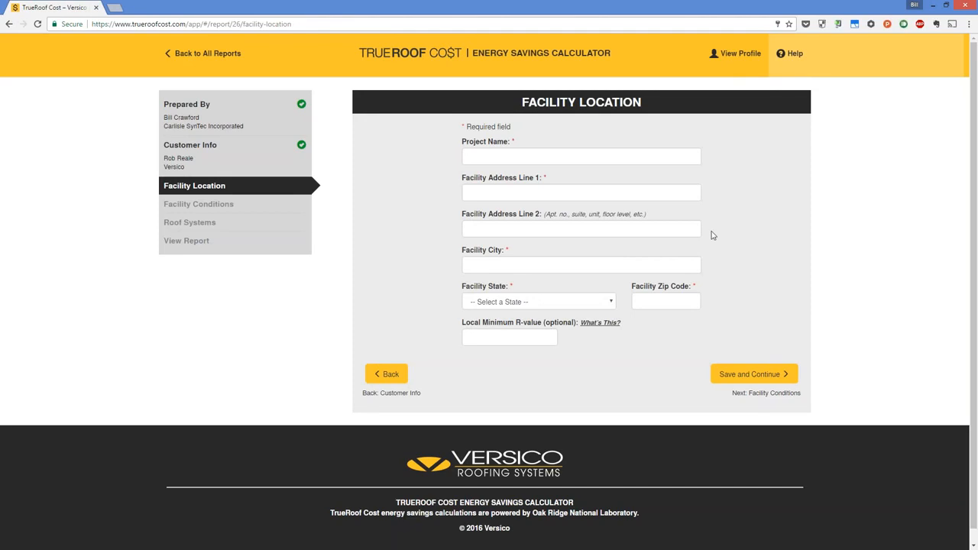
- Name the project "Test for webinar" in the facility location form
{"action": "left_click", "coordinate": [630, 156]}
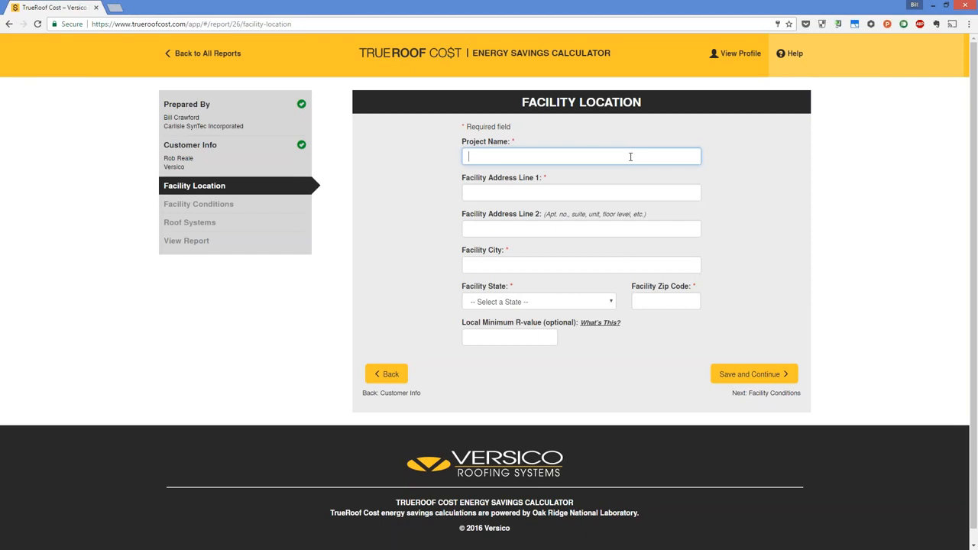
{"action": "type", "text": "Test for webinar"}
{"action": "key", "text": "Tab"}
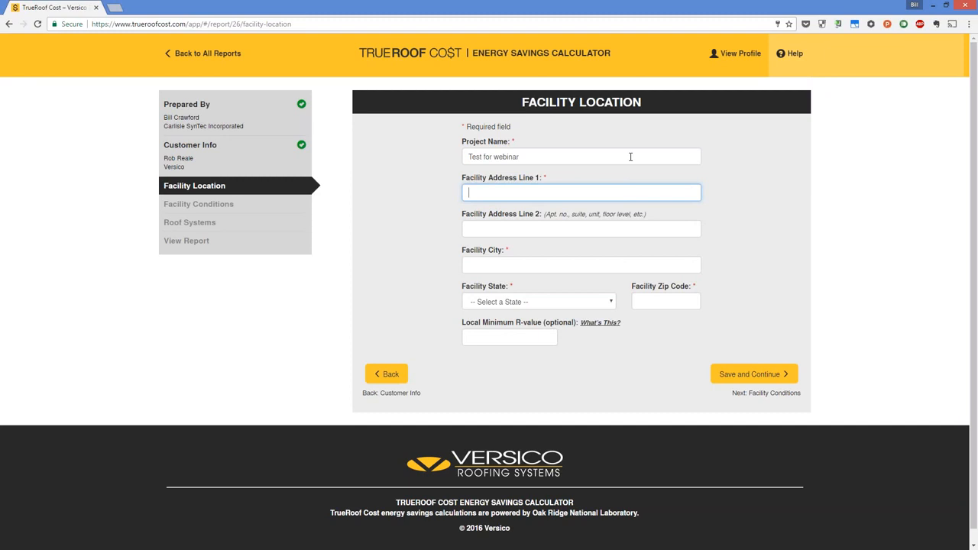
- Enter the facility's street address, leaving the second address line empty
{"action": "type", "text": "1275 Ritner highway"}
{"action": "key", "text": "Tab"}
{"action": "key", "text": "Tab"}
- Fill in the facility's city, state and zip code
{"action": "type", "text": "Ca"}
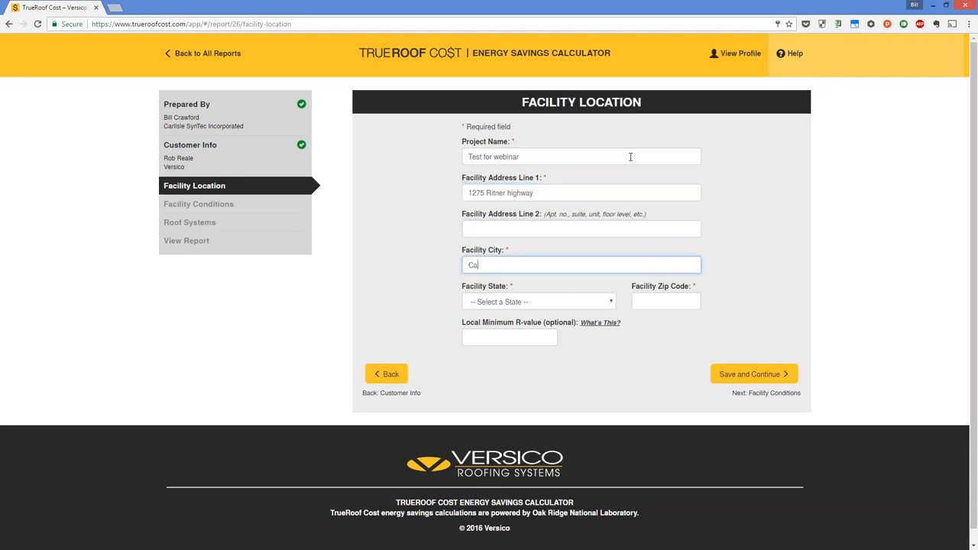
{"action": "type", "text": "rlisle"}
{"action": "key", "text": "Tab"}
{"action": "key", "text": "p"}
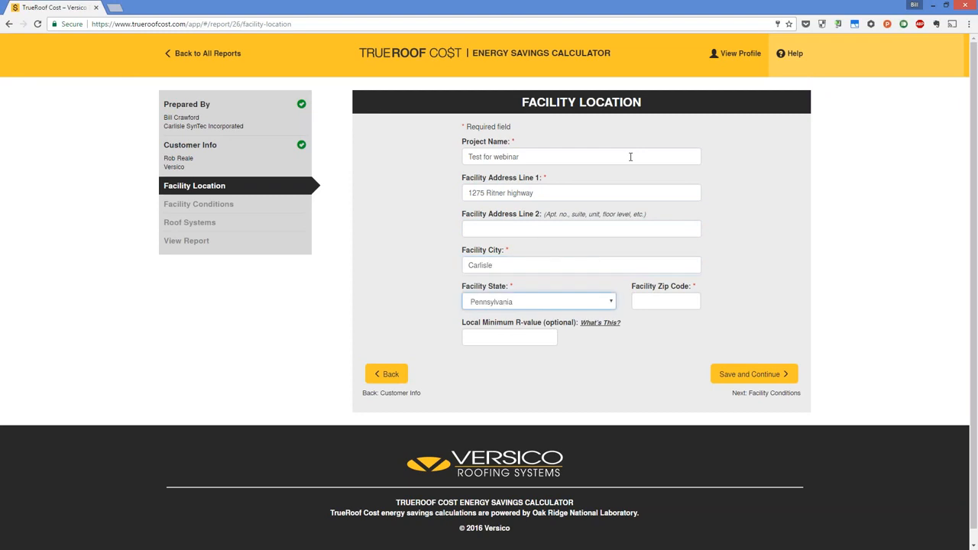
{"action": "key", "text": "Tab"}
{"action": "type", "text": "17015"}
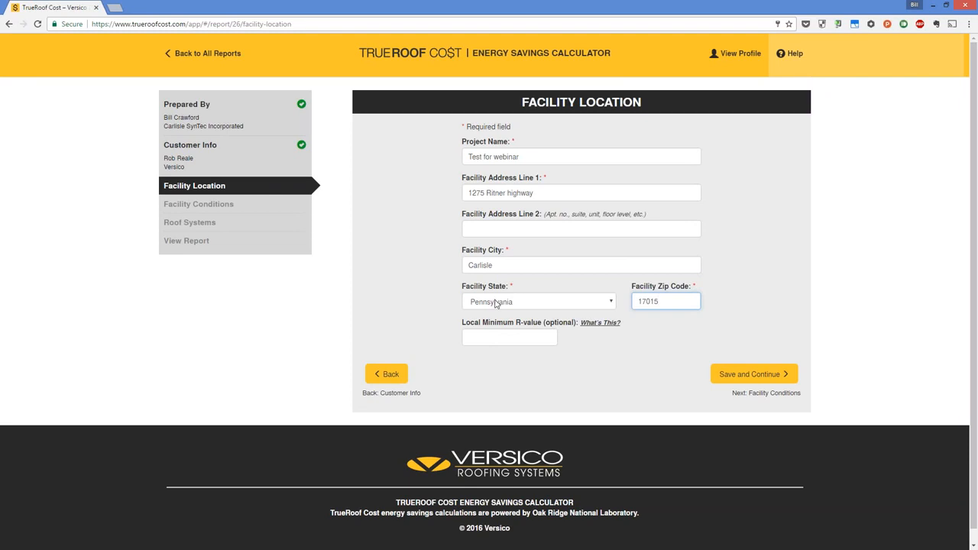
- Leave the optional local minimum R-value blank and save the facility location
{"action": "left_click", "coordinate": [497, 338]}
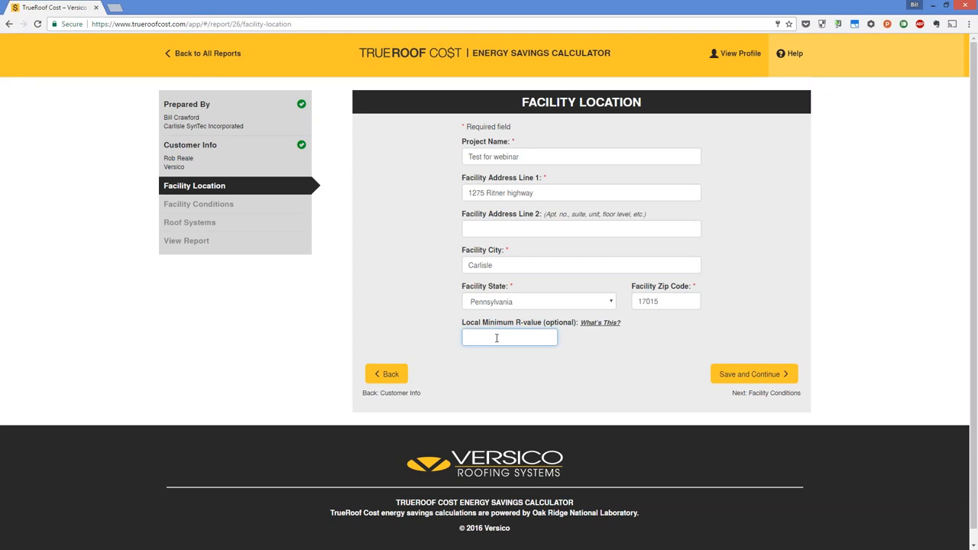
{"action": "left_click", "coordinate": [771, 234]}
{"action": "left_click", "coordinate": [744, 374]}
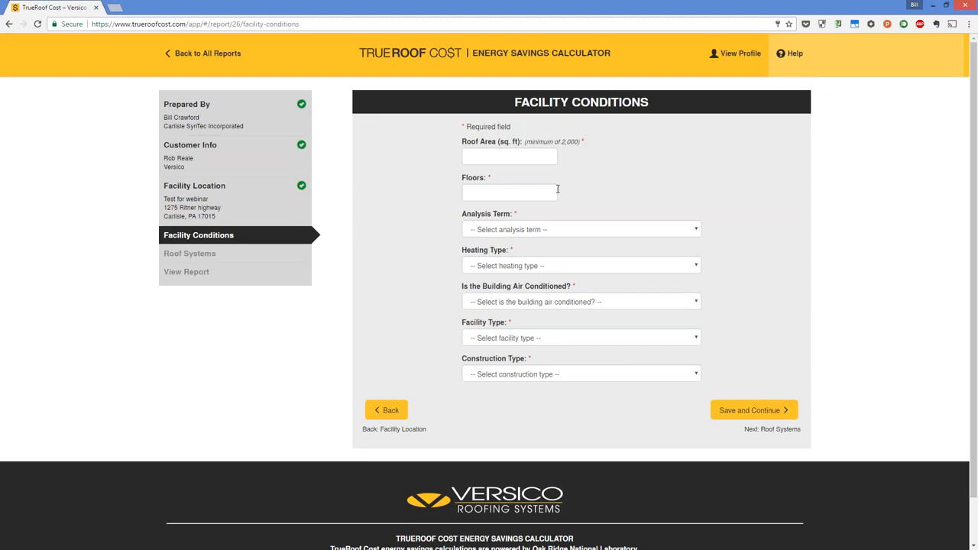
- Set the roof area to 100000 sq. ft, the floors to 1 and the analysis term to 20 Years
{"action": "left_click", "coordinate": [501, 156]}
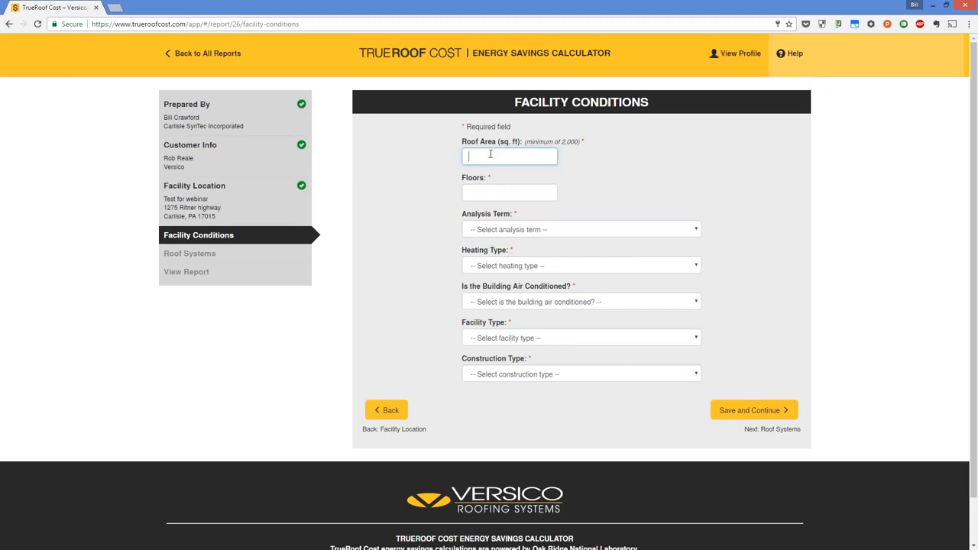
{"action": "type", "text": "100000"}
{"action": "key", "text": "Tab"}
{"action": "type", "text": "1"}
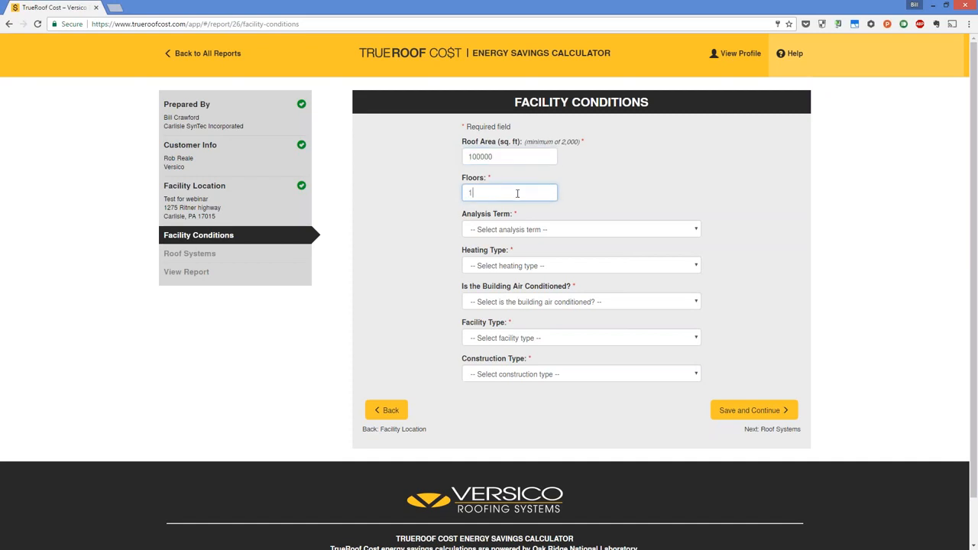
{"action": "left_click", "coordinate": [579, 230]}
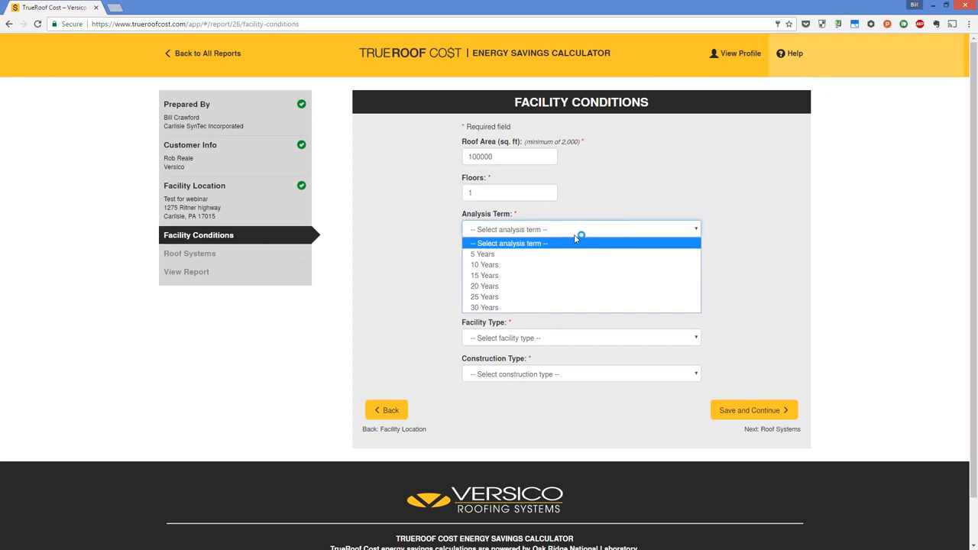
{"action": "left_click", "coordinate": [570, 286]}
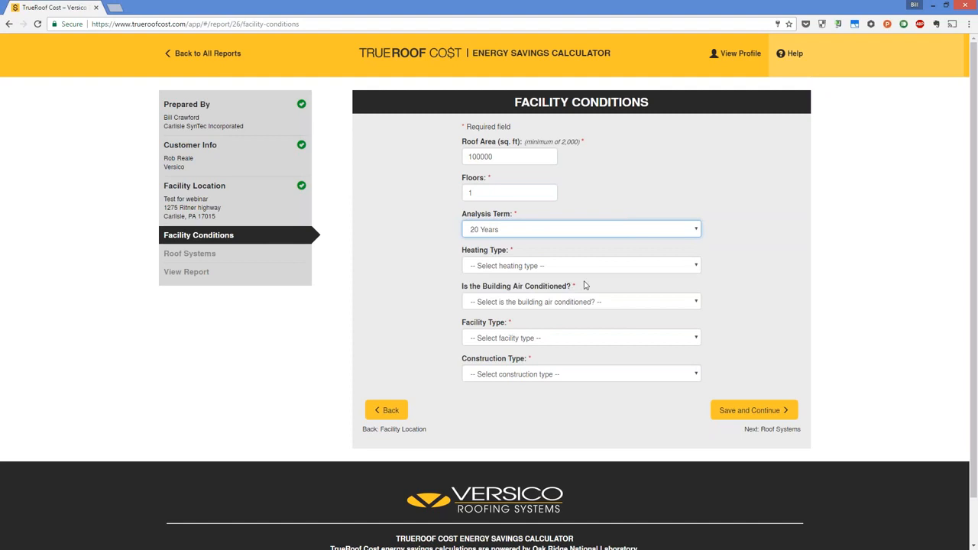
- Set the heating type to Natural gas furnace and mark the building as air conditioned, keeping the default energy prices
{"action": "left_click", "coordinate": [623, 270]}
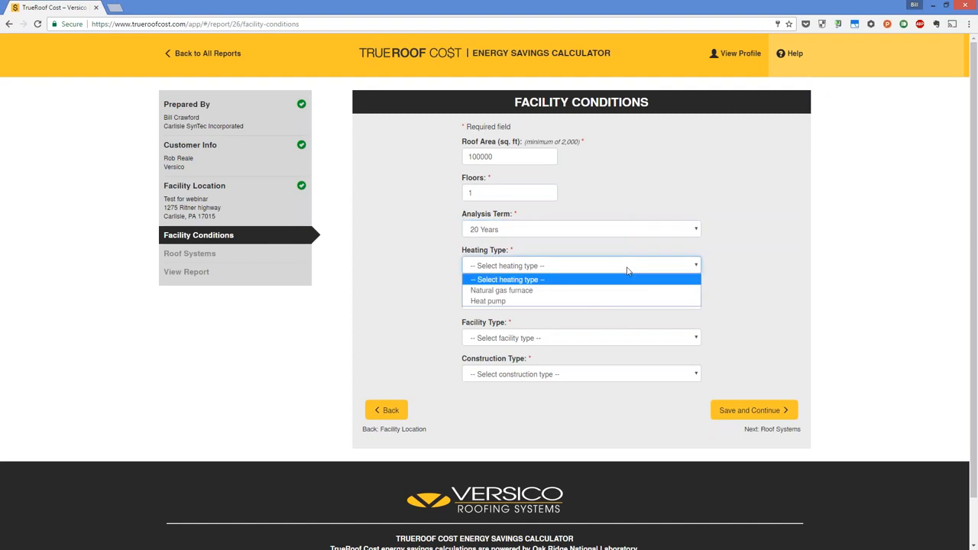
{"action": "left_click", "coordinate": [619, 291]}
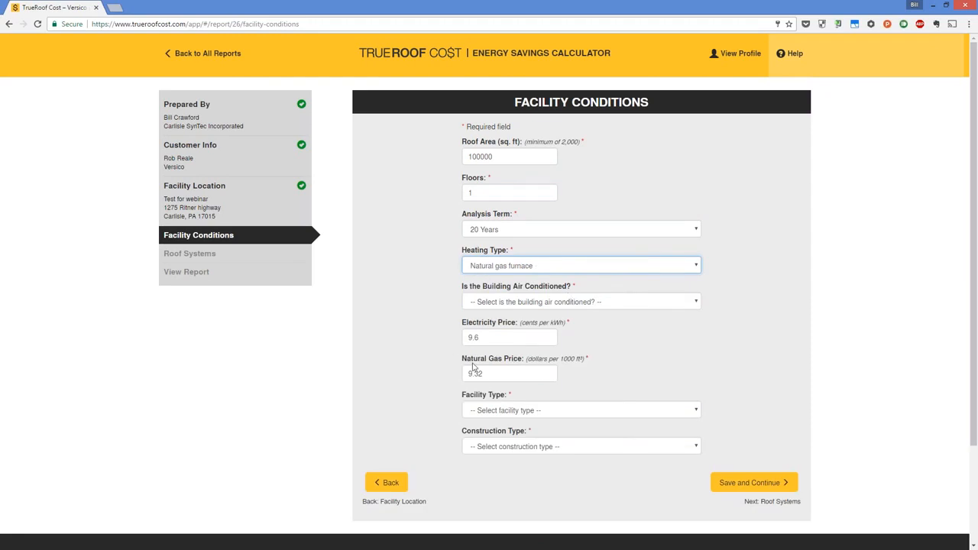
{"action": "left_click", "coordinate": [624, 306]}
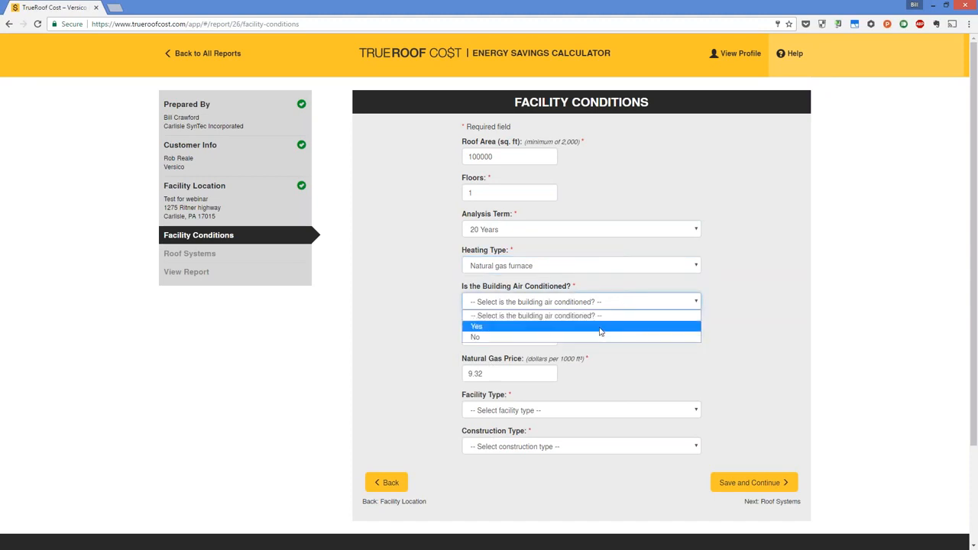
{"action": "left_click", "coordinate": [601, 327]}
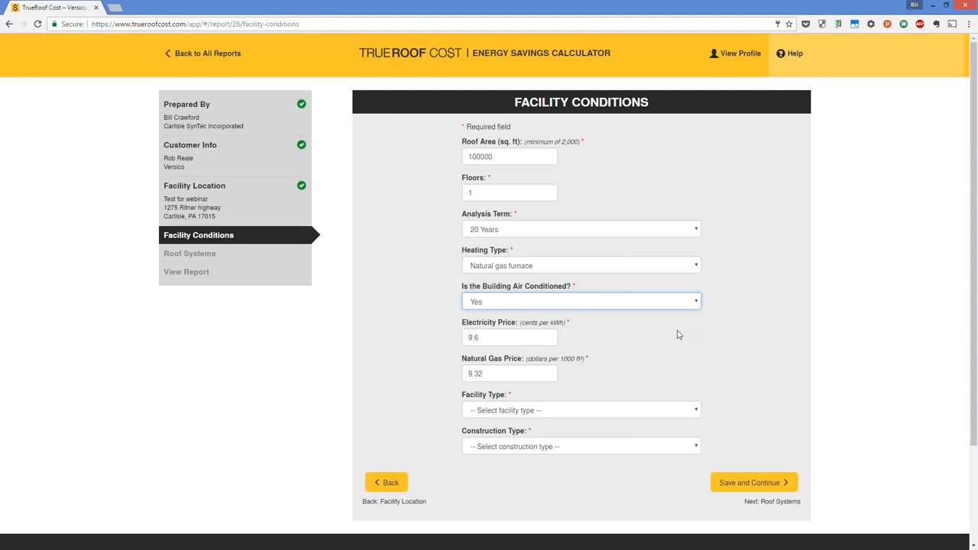
{"action": "left_click", "coordinate": [512, 340]}
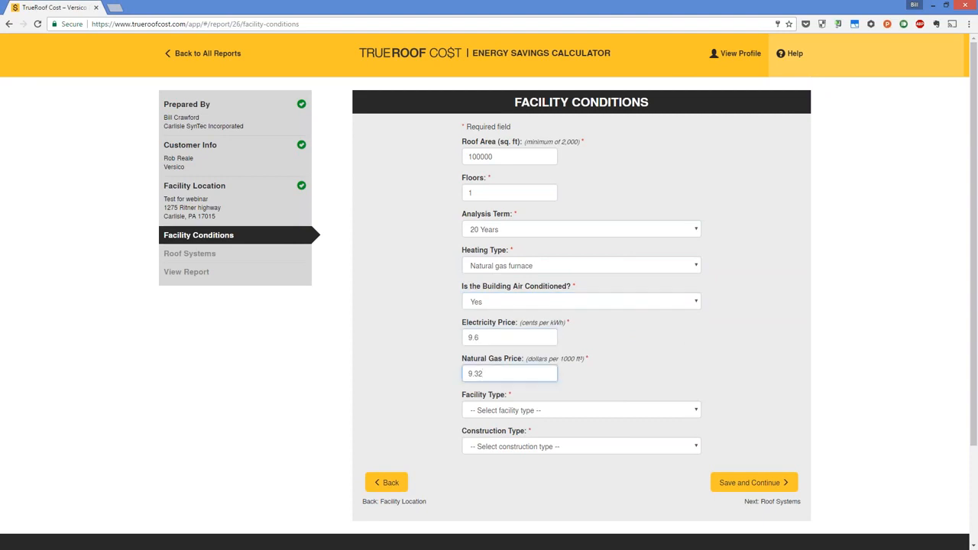
{"action": "left_click", "coordinate": [512, 337]}
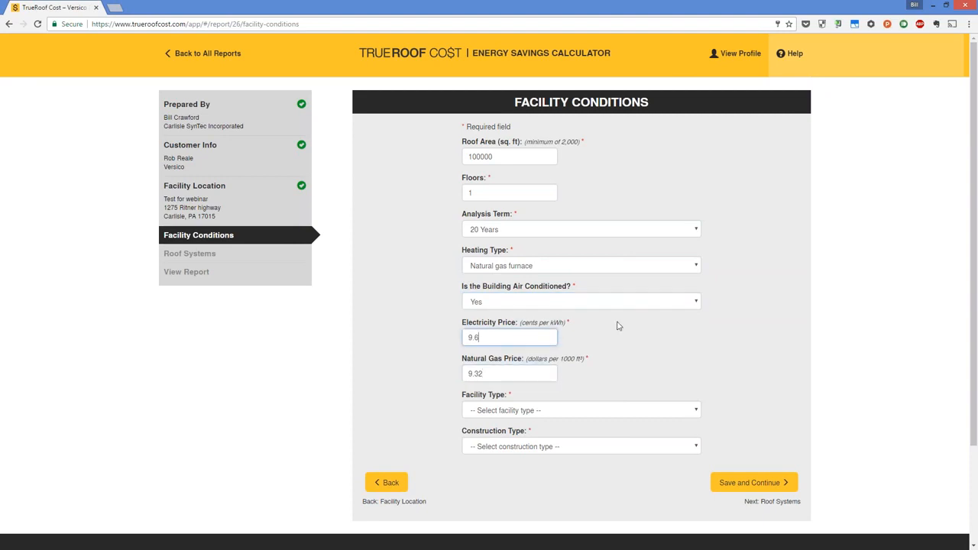
- Set the facility type to Office
{"action": "left_click", "coordinate": [665, 409]}
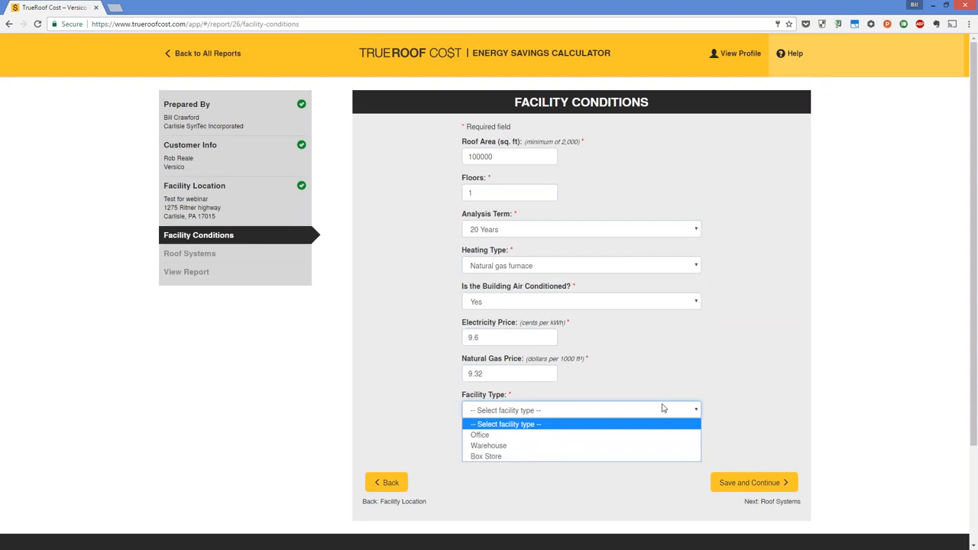
{"action": "left_click", "coordinate": [579, 437]}
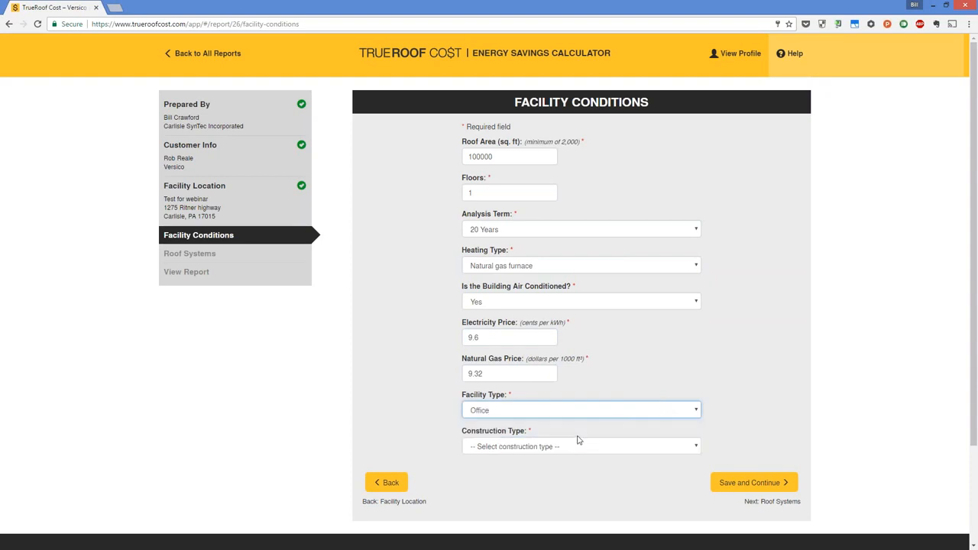
{"action": "left_click", "coordinate": [620, 412]}
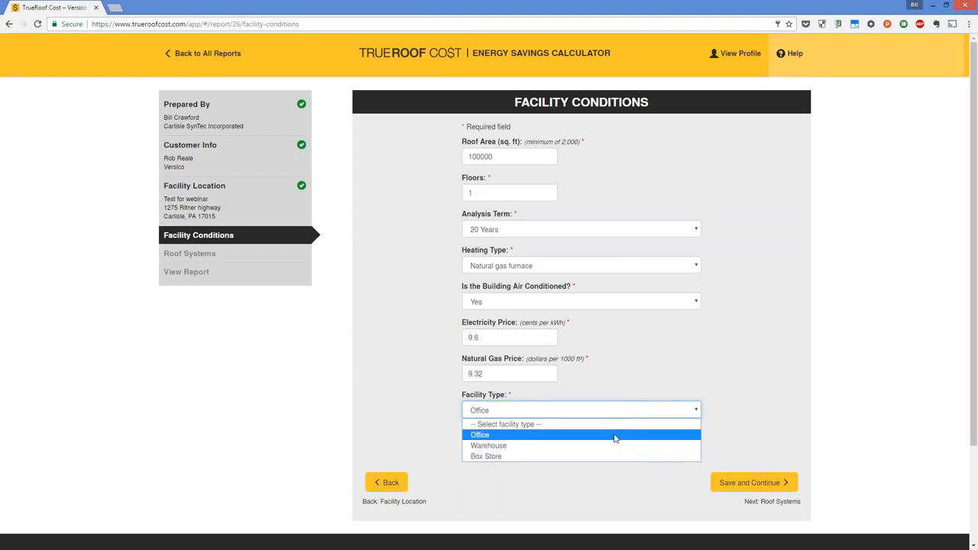
{"action": "left_click", "coordinate": [615, 436]}
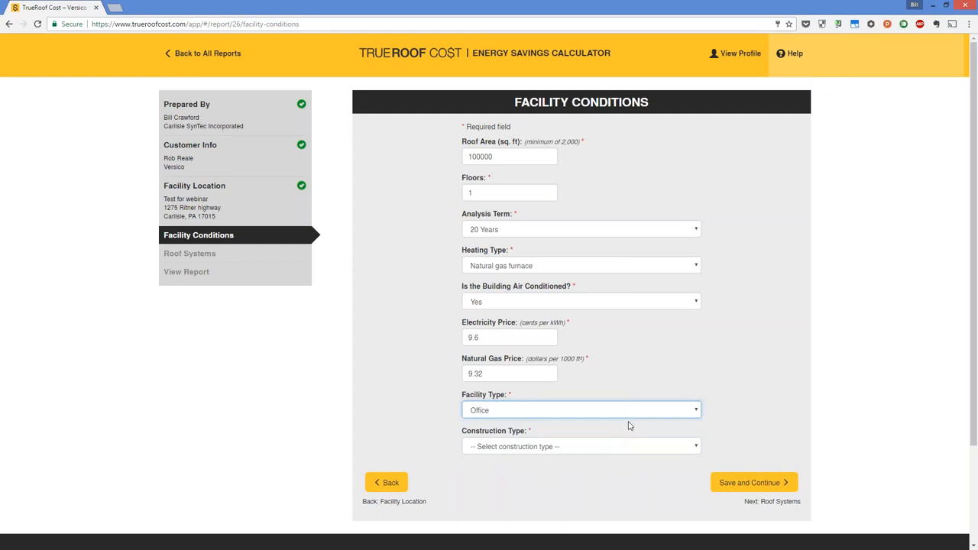
- Set the construction type to New Construction and save the facility conditions
{"action": "left_click", "coordinate": [679, 450]}
{"action": "scroll", "coordinate": [755, 420], "scroll_direction": "down", "scroll_amount": 2}
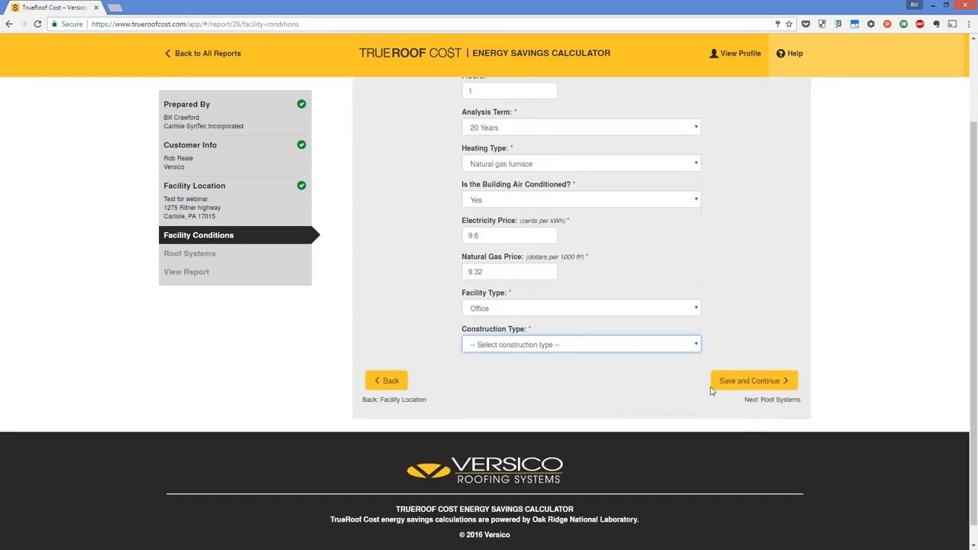
{"action": "left_click", "coordinate": [684, 350]}
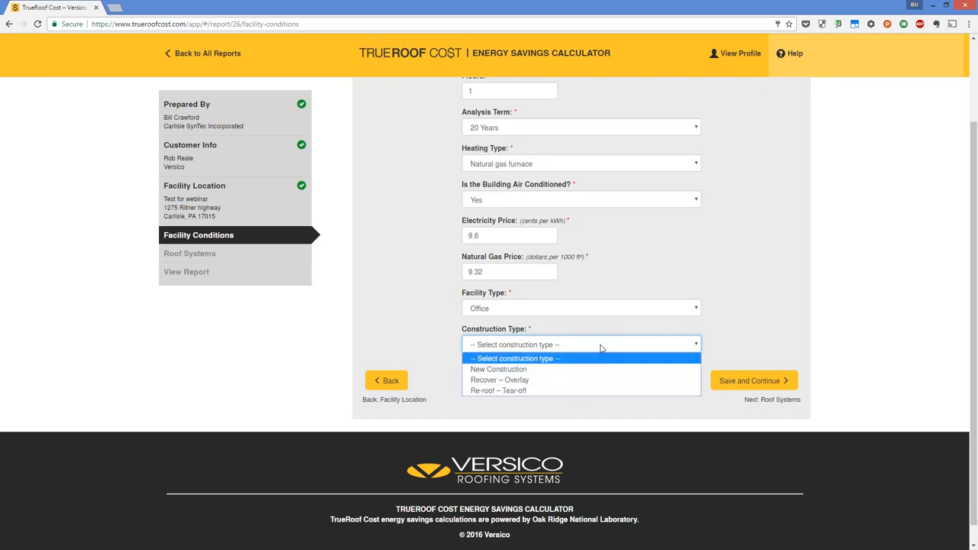
{"action": "left_click", "coordinate": [541, 374]}
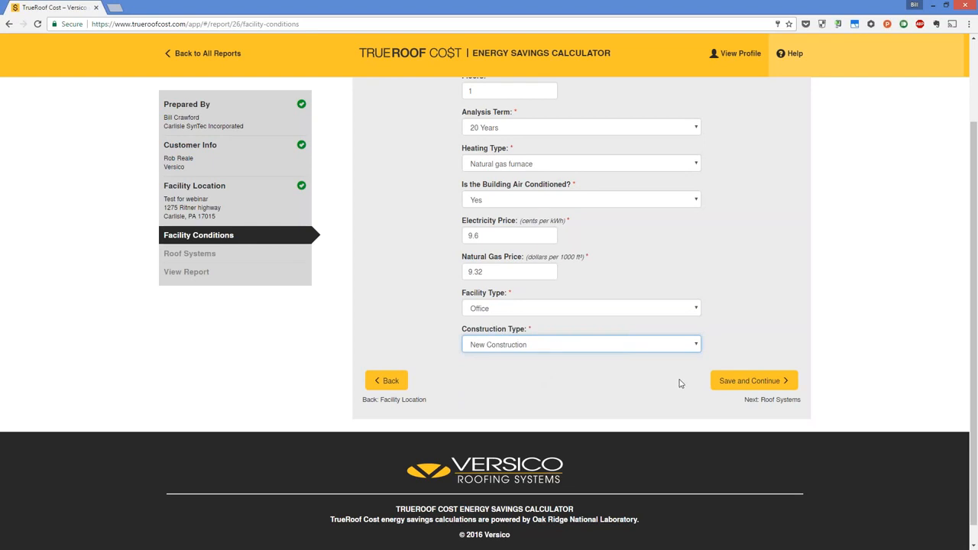
{"action": "left_click", "coordinate": [753, 381]}
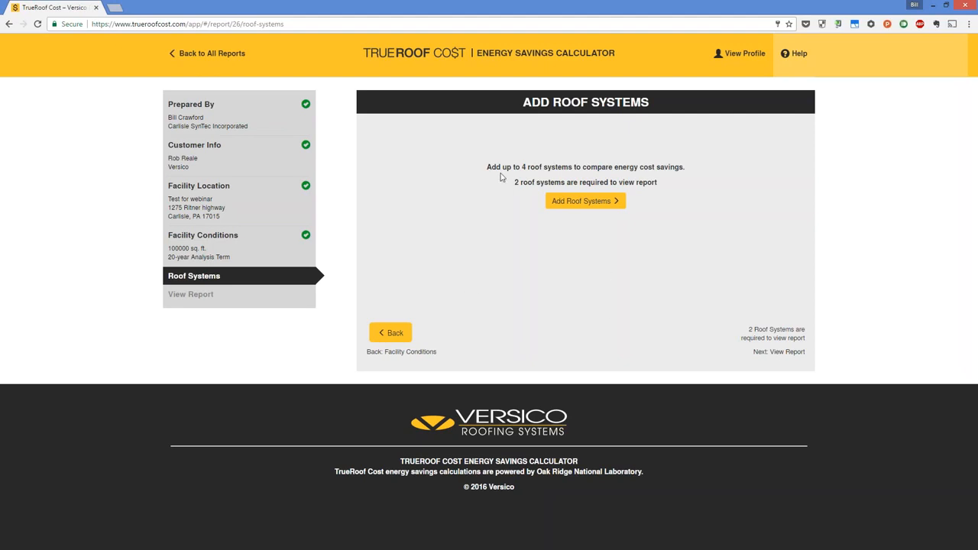
- Start roof system 1 with a VersiGard EPDM (Black) surface and choose to add its insulation as individual layers
{"action": "left_click", "coordinate": [589, 207]}
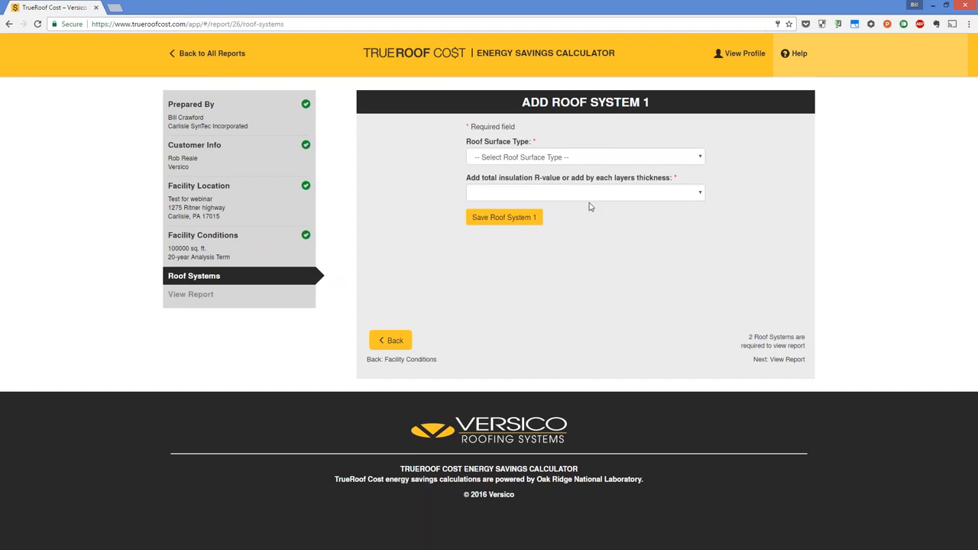
{"action": "left_click", "coordinate": [598, 158]}
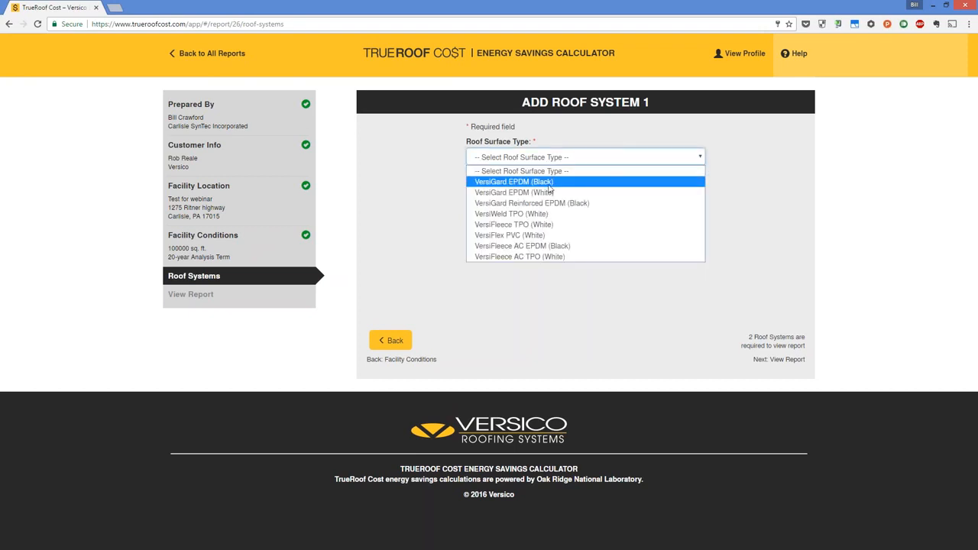
{"action": "left_click", "coordinate": [503, 184]}
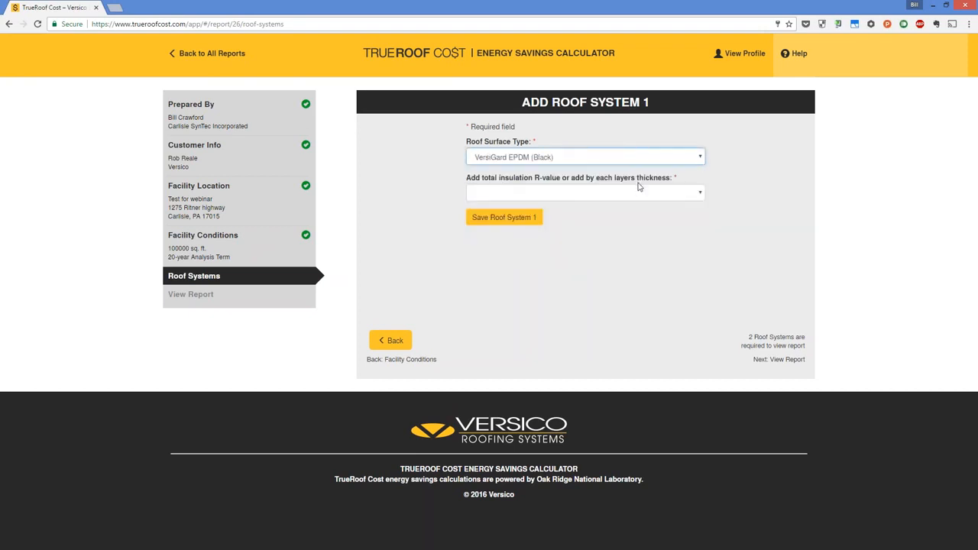
{"action": "left_click", "coordinate": [488, 195]}
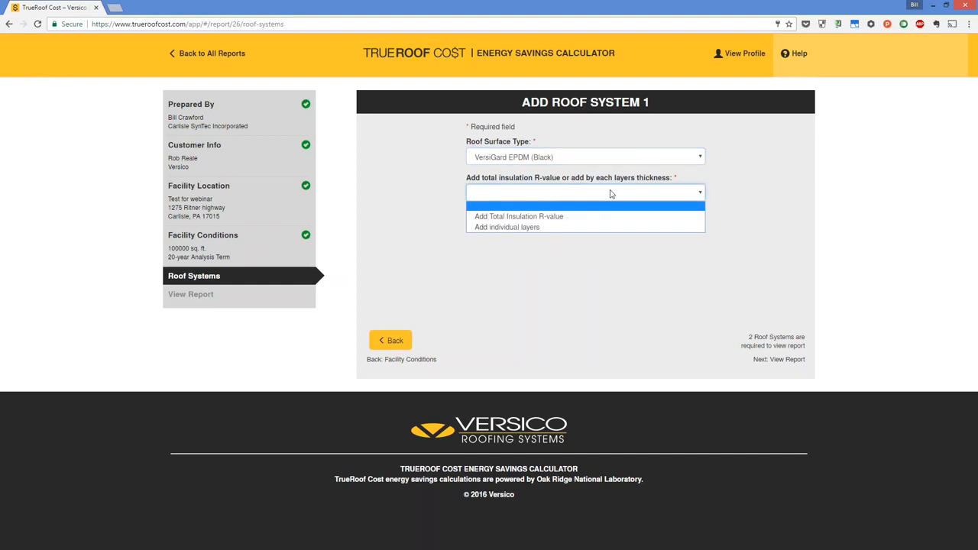
{"action": "left_click", "coordinate": [602, 227]}
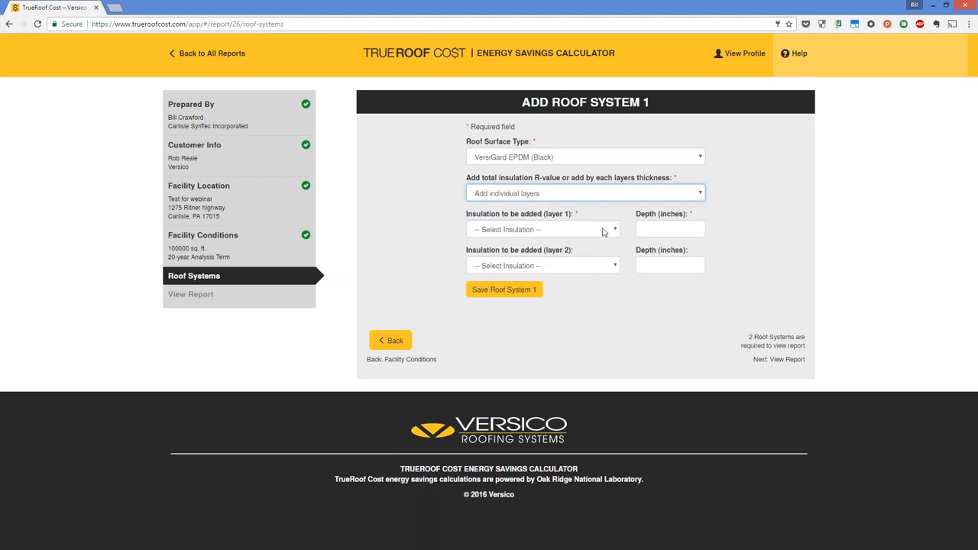
- Set insulation layer 1 of roof system 1 to Polyiso with a depth of 1 inch
{"action": "left_click", "coordinate": [563, 232]}
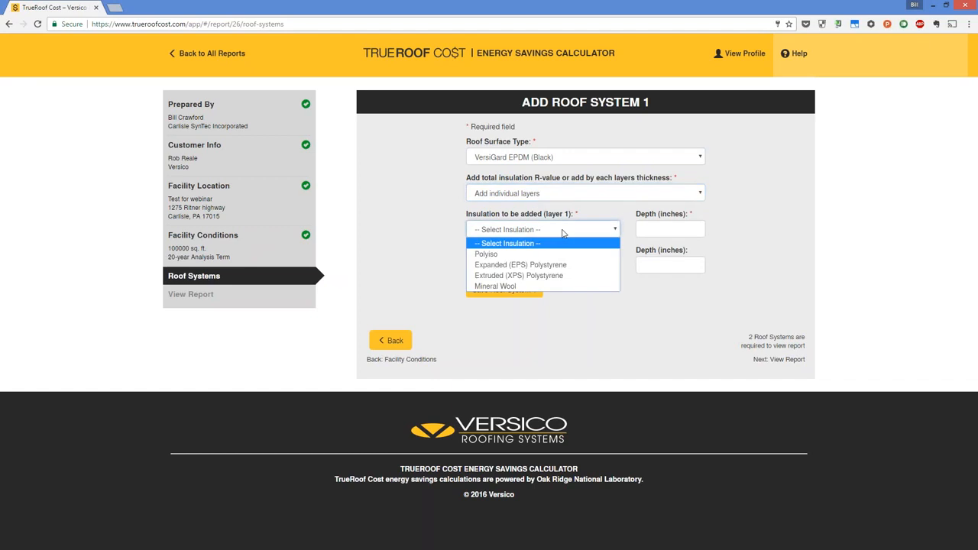
{"action": "left_click", "coordinate": [585, 254]}
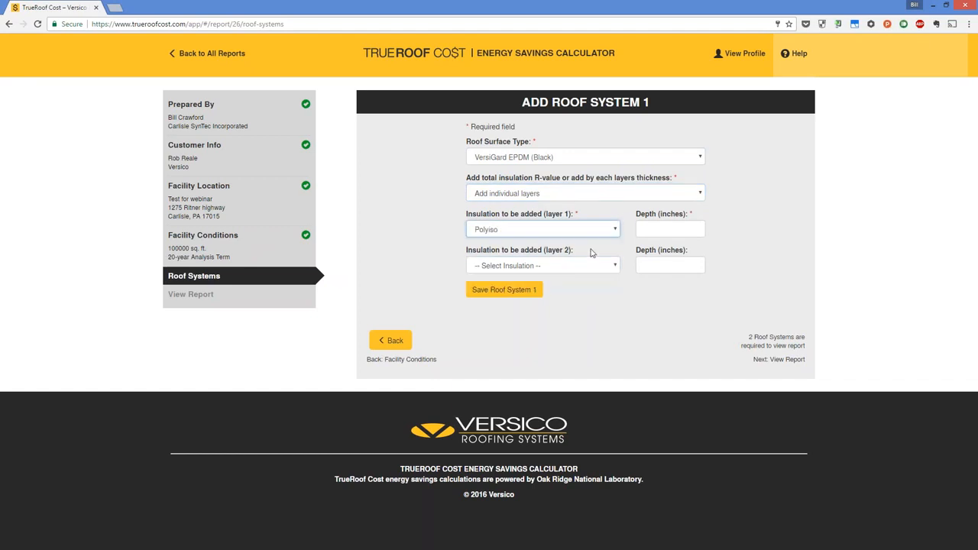
{"action": "left_click", "coordinate": [664, 227]}
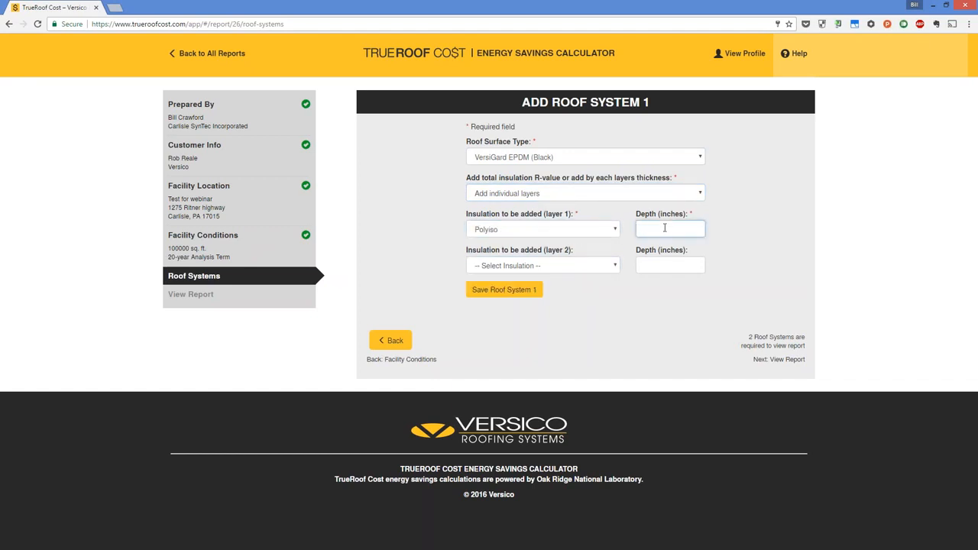
{"action": "type", "text": "14"}
{"action": "left_click", "coordinate": [595, 265]}
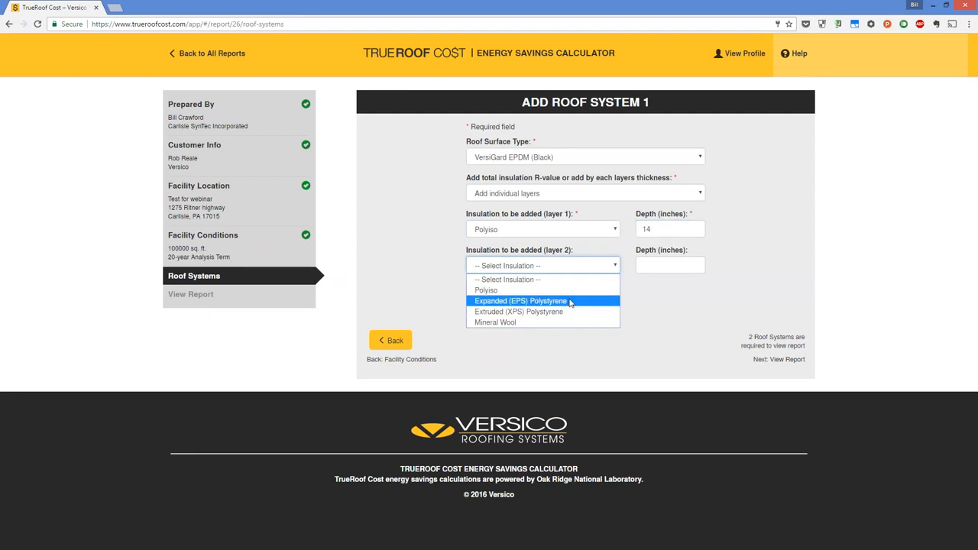
{"action": "left_click", "coordinate": [653, 229]}
{"action": "key", "text": "BackSpace"}
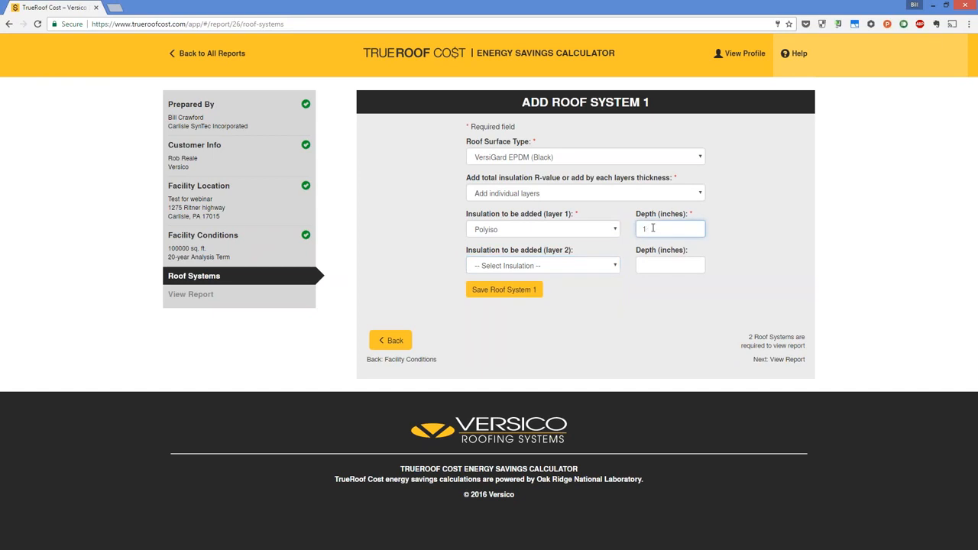
- Set insulation layer 2 to Expanded (EPS) Polystyrene with a depth of 1 inch and save roof system 1
{"action": "left_click", "coordinate": [570, 265]}
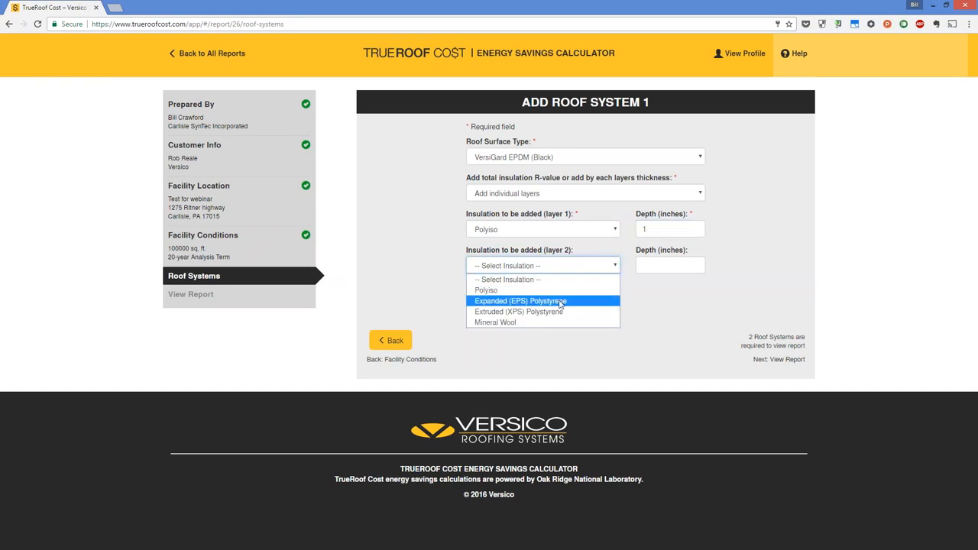
{"action": "left_click", "coordinate": [562, 302]}
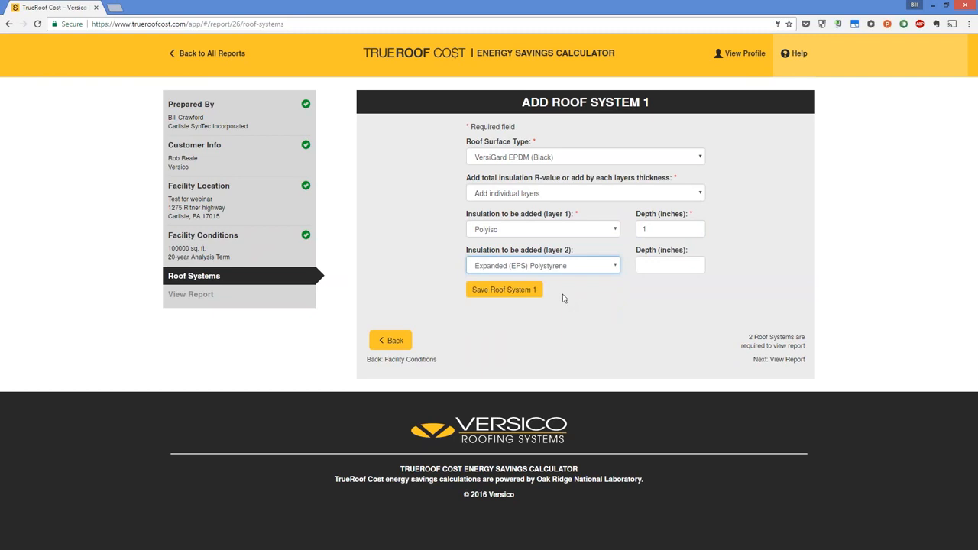
{"action": "left_click", "coordinate": [653, 266]}
{"action": "type", "text": "1"}
{"action": "left_click", "coordinate": [635, 319]}
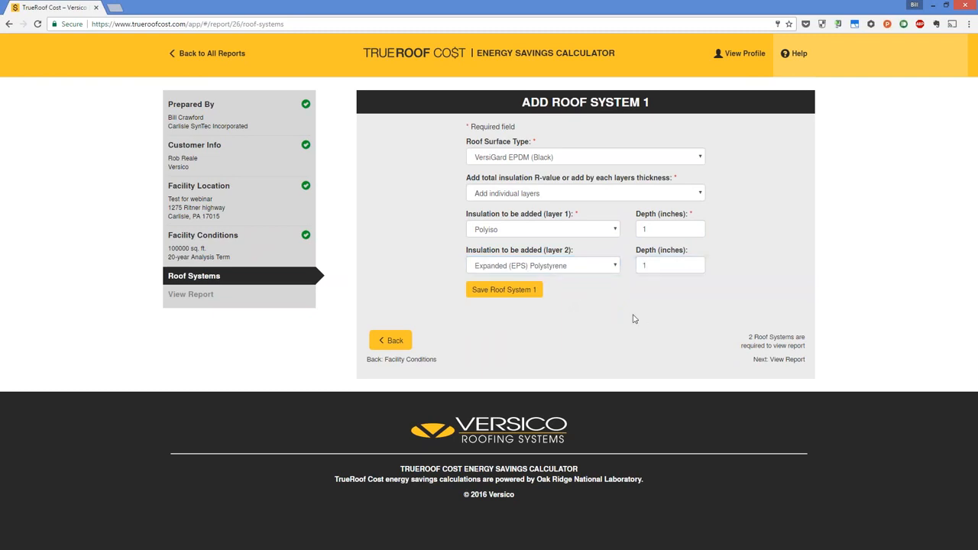
{"action": "left_click", "coordinate": [532, 294]}
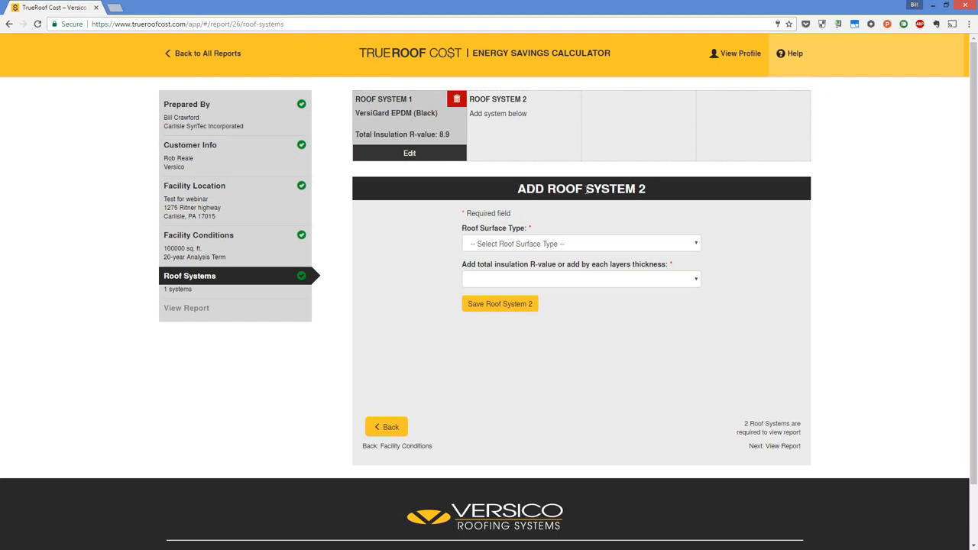
- Add and save roof system 2 as VersiGard EPDM (White) with a total insulation R-value of 18
{"action": "left_click", "coordinate": [674, 243]}
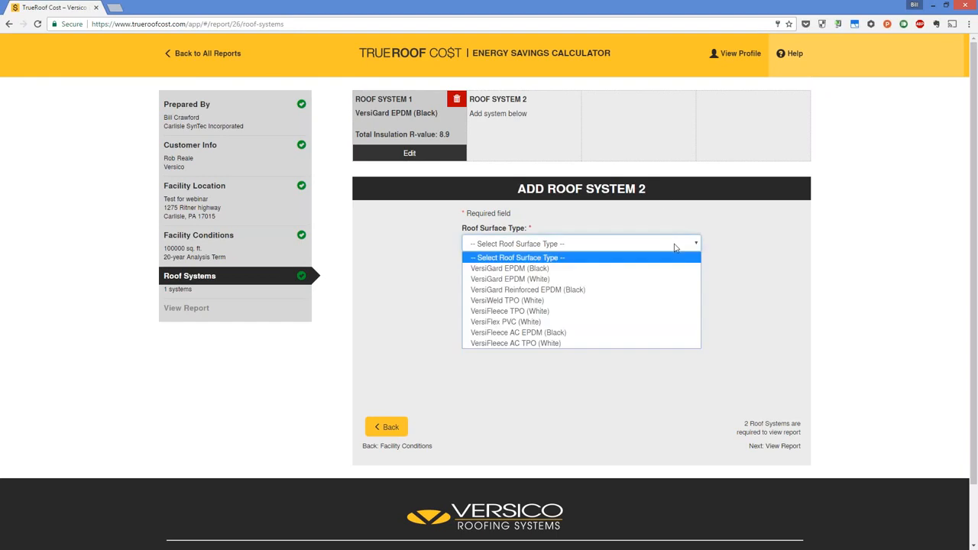
{"action": "left_click", "coordinate": [609, 286]}
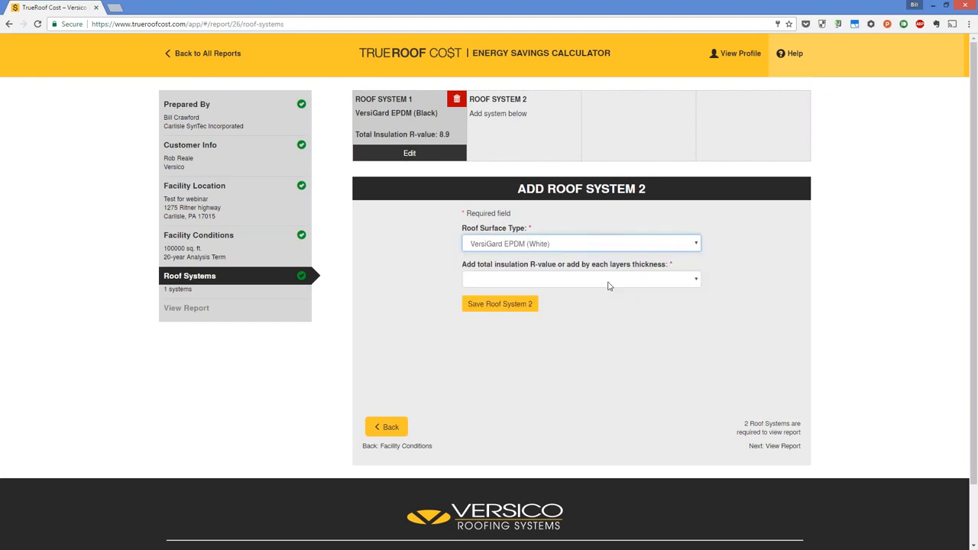
{"action": "left_click", "coordinate": [653, 280]}
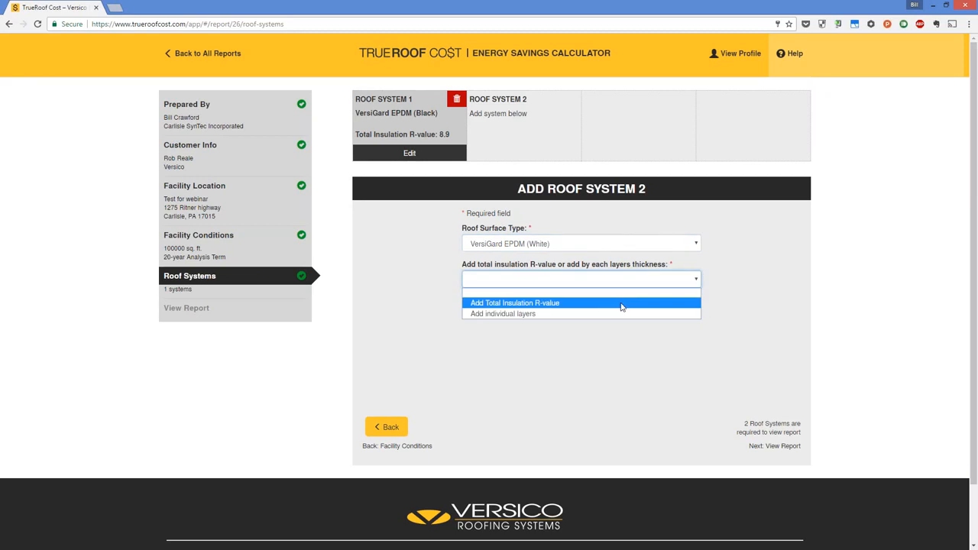
{"action": "left_click", "coordinate": [621, 304]}
{"action": "left_click", "coordinate": [527, 318]}
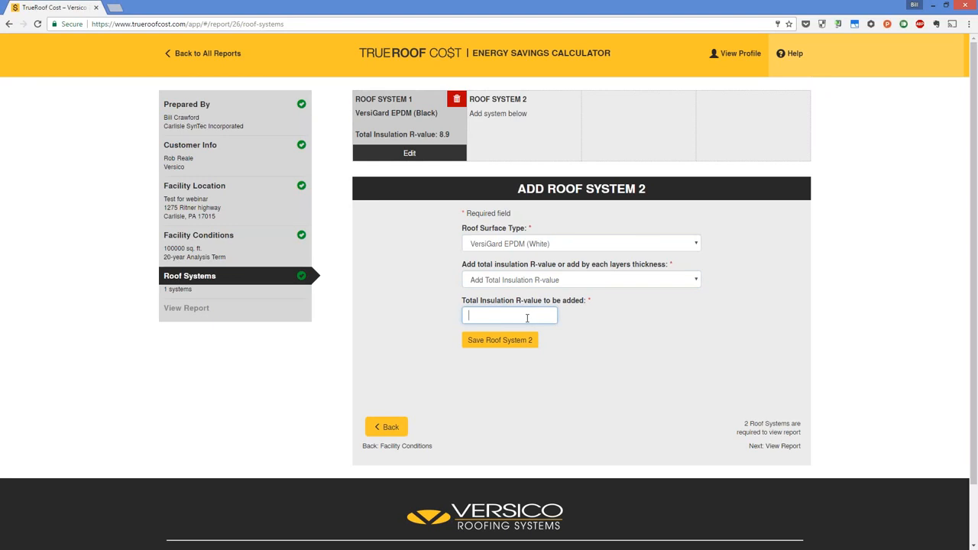
{"action": "type", "text": "18"}
{"action": "left_click", "coordinate": [523, 340]}
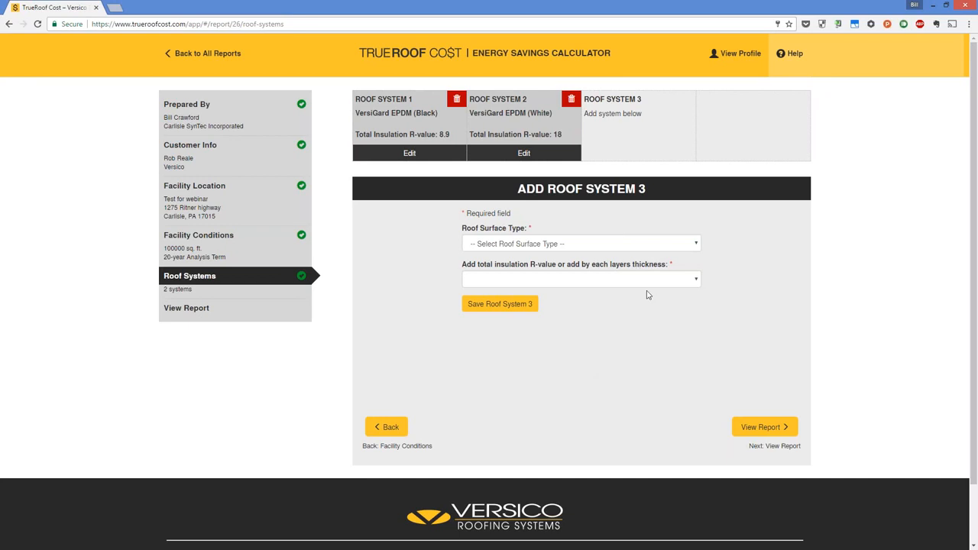
- Open the energy savings report and review its project information and the roof system summary for both systems
{"action": "left_click", "coordinate": [765, 432]}
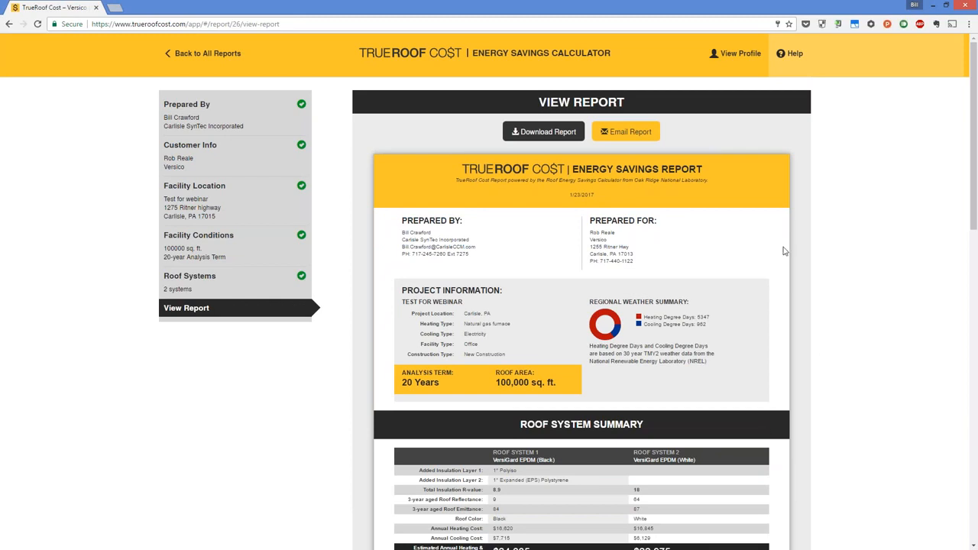
{"action": "scroll", "coordinate": [831, 194], "scroll_direction": "down", "scroll_amount": 2}
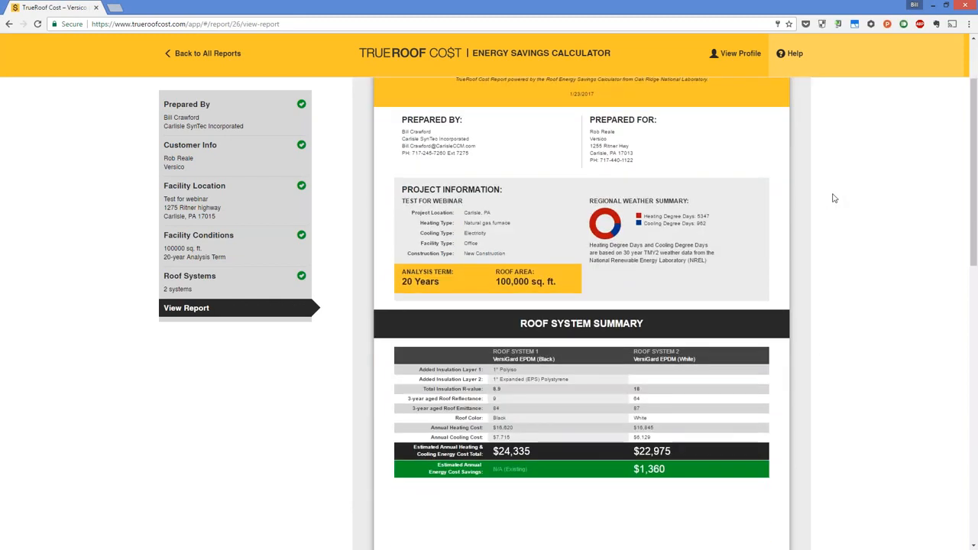
{"action": "scroll", "coordinate": [524, 192], "scroll_direction": "up", "scroll_amount": 1}
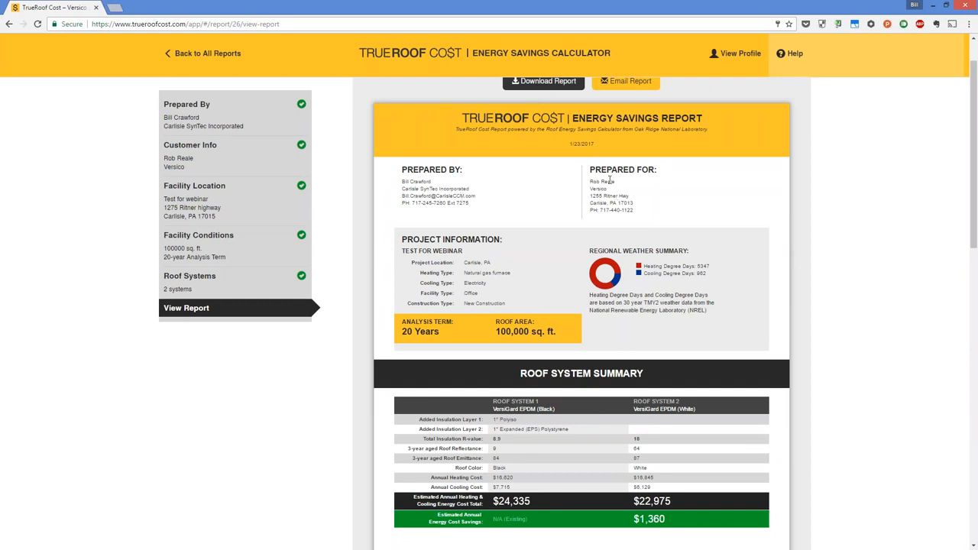
{"action": "scroll", "coordinate": [676, 195], "scroll_direction": "down", "scroll_amount": 2}
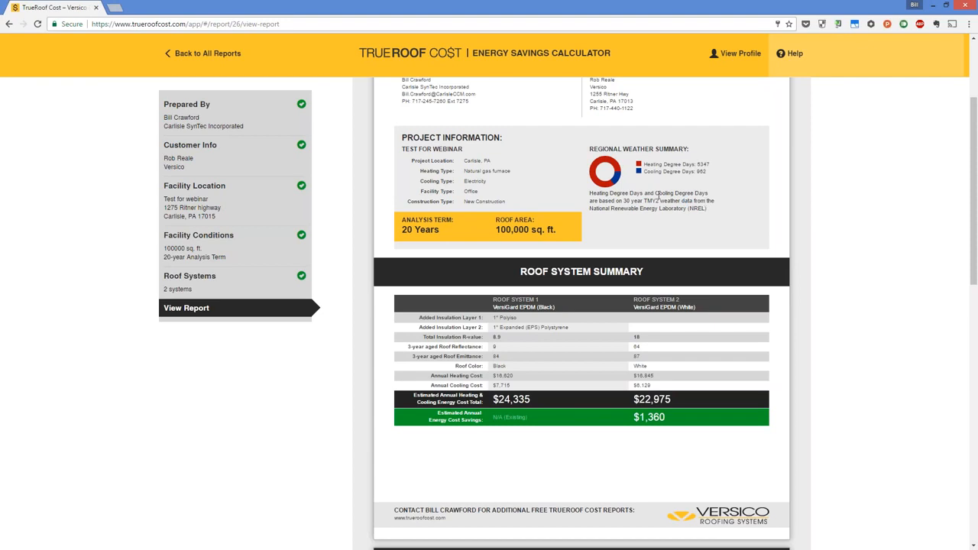
{"action": "scroll", "coordinate": [687, 181], "scroll_direction": "down", "scroll_amount": 2}
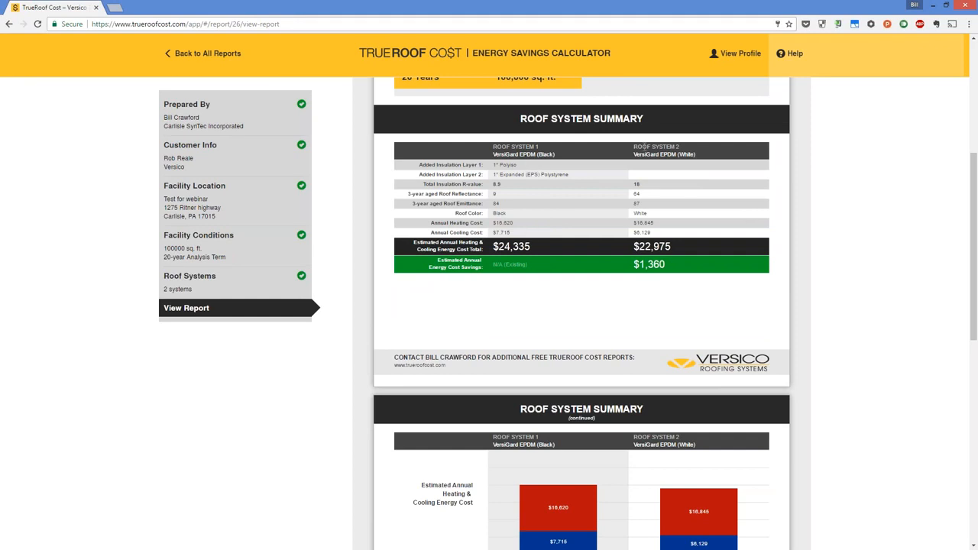
{"action": "left_click_drag", "start_coordinate": [641, 147], "coordinate": [681, 146]}
{"action": "left_click", "coordinate": [682, 147]}
- Examine the report's annual heating and cooling cost chart and the estimated savings in the 20-year energy cost summary
{"action": "scroll", "coordinate": [760, 232], "scroll_direction": "down", "scroll_amount": 3}
{"action": "scroll", "coordinate": [662, 174], "scroll_direction": "down", "scroll_amount": 1}
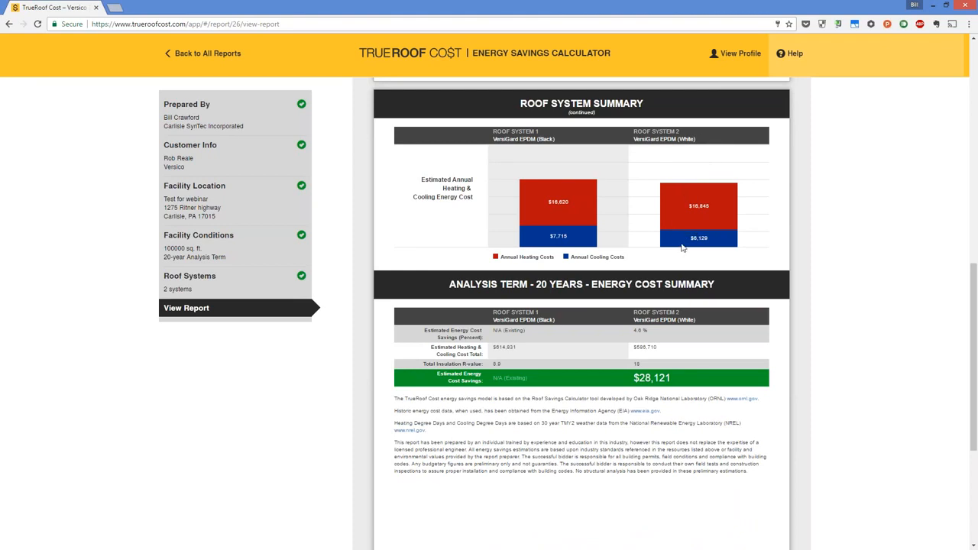
{"action": "scroll", "coordinate": [682, 247], "scroll_direction": "down", "scroll_amount": 1}
{"action": "scroll", "coordinate": [575, 153], "scroll_direction": "down", "scroll_amount": 2}
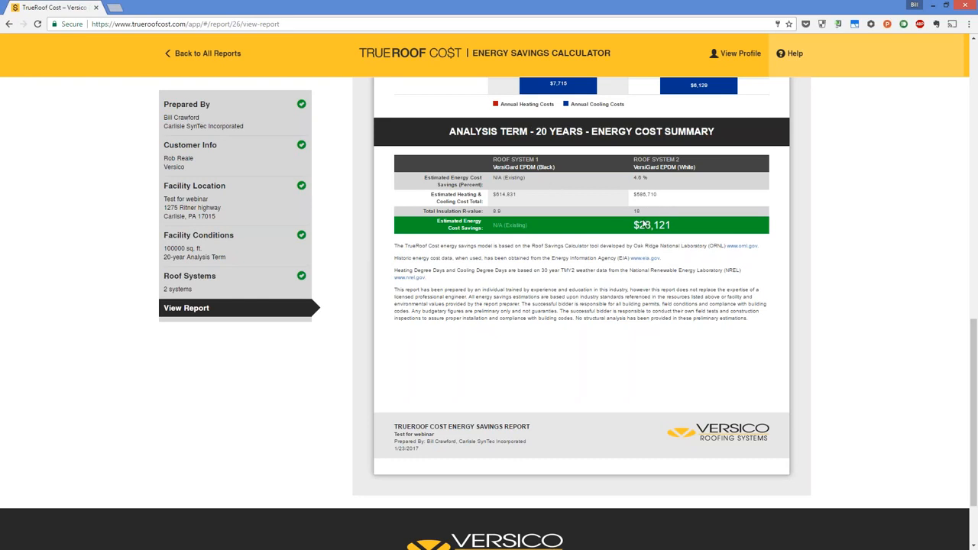
{"action": "left_click_drag", "start_coordinate": [679, 229], "coordinate": [634, 224]}
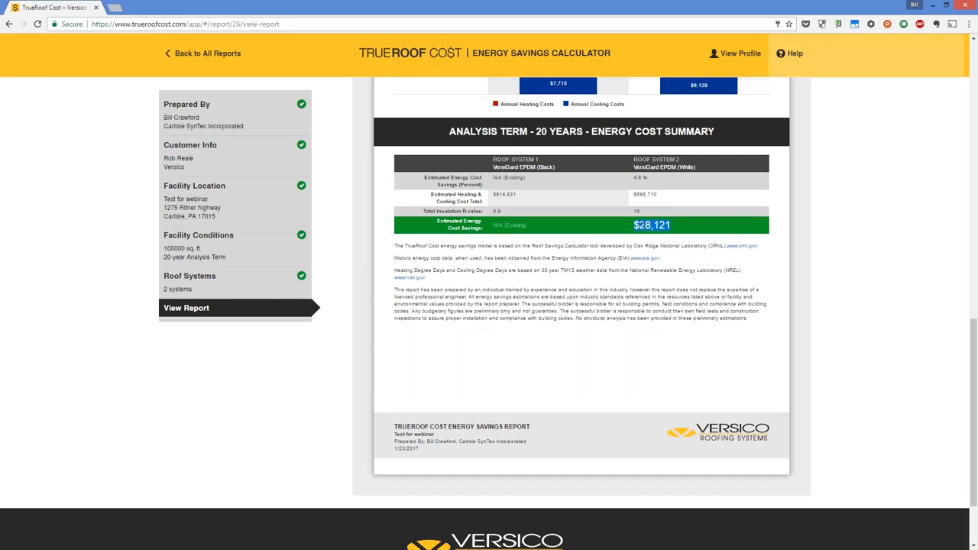
{"action": "left_click", "coordinate": [684, 229]}
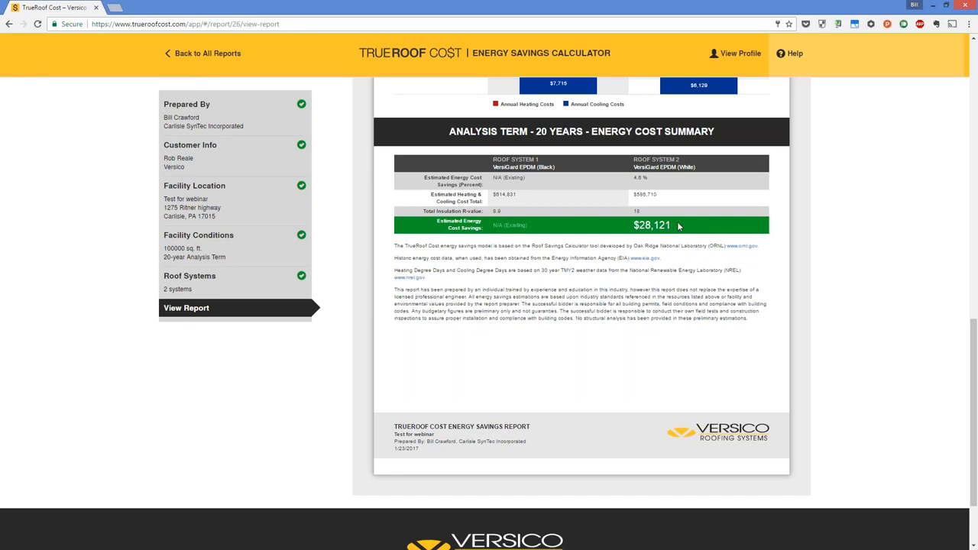
{"action": "scroll", "coordinate": [678, 226], "scroll_direction": "down", "scroll_amount": 1}
{"action": "scroll", "coordinate": [665, 262], "scroll_direction": "up", "scroll_amount": 4}
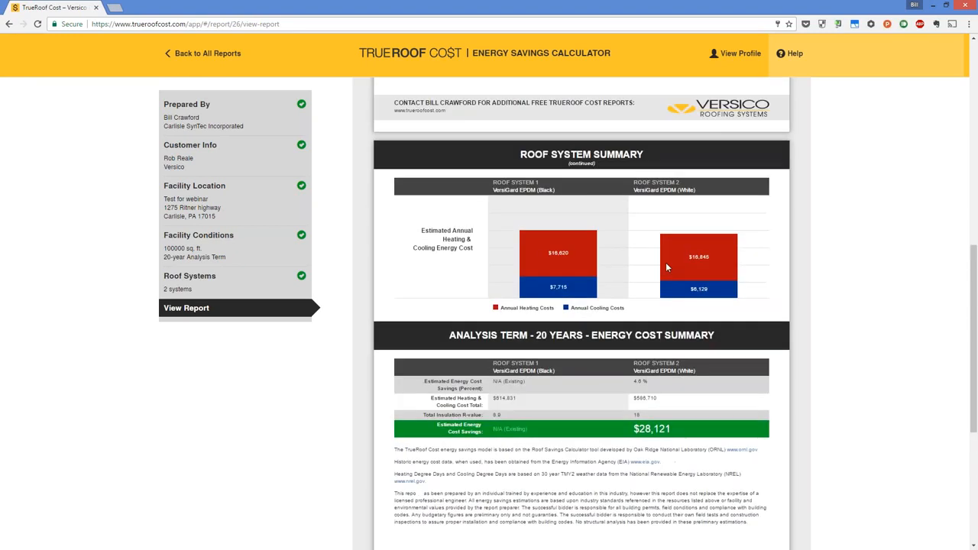
- Return to the roof systems and save a third one as VersiGard EPDM (Black) with a total insulation R-value of 35
{"action": "left_click", "coordinate": [241, 279]}
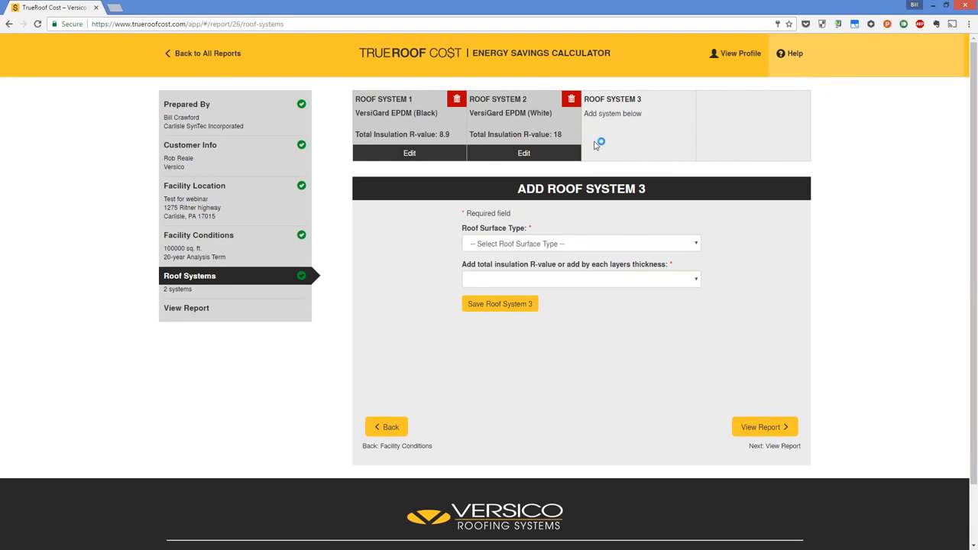
{"action": "left_click", "coordinate": [647, 244]}
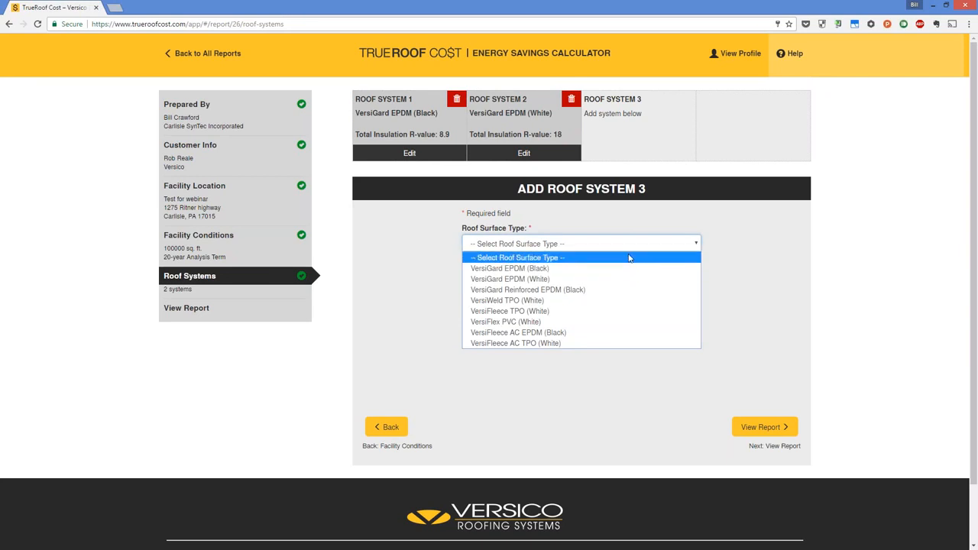
{"action": "left_click", "coordinate": [627, 269]}
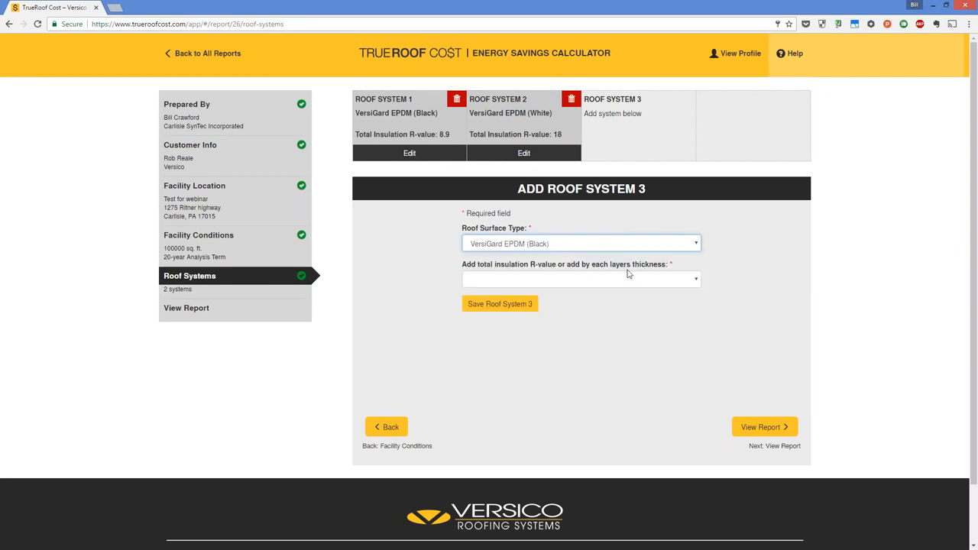
{"action": "left_click", "coordinate": [628, 275]}
{"action": "left_click", "coordinate": [622, 303]}
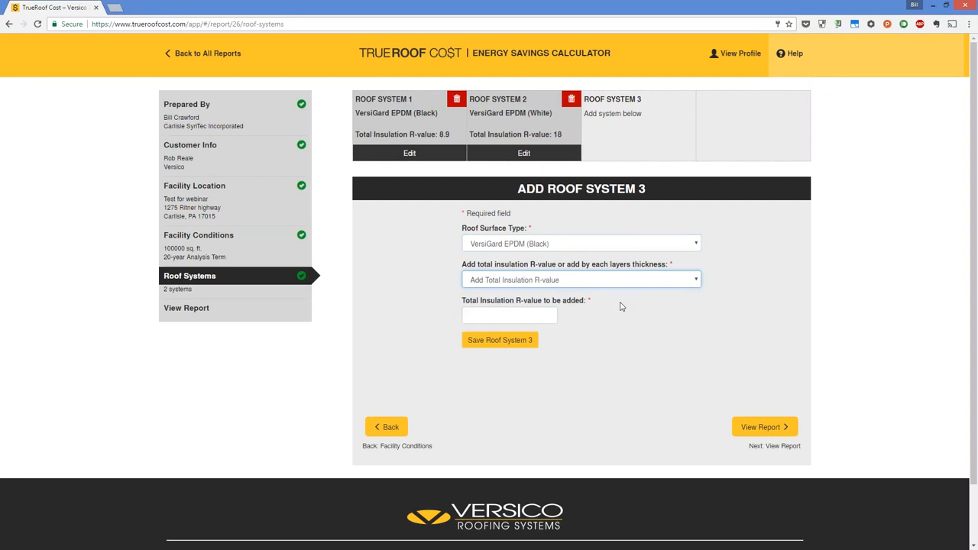
{"action": "left_click", "coordinate": [536, 315]}
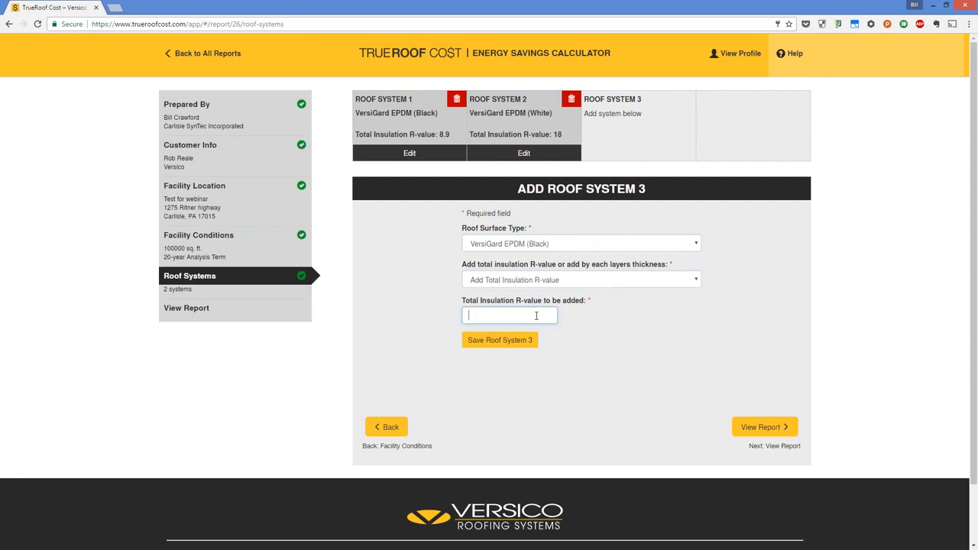
{"action": "type", "text": "35"}
{"action": "left_click", "coordinate": [497, 343]}
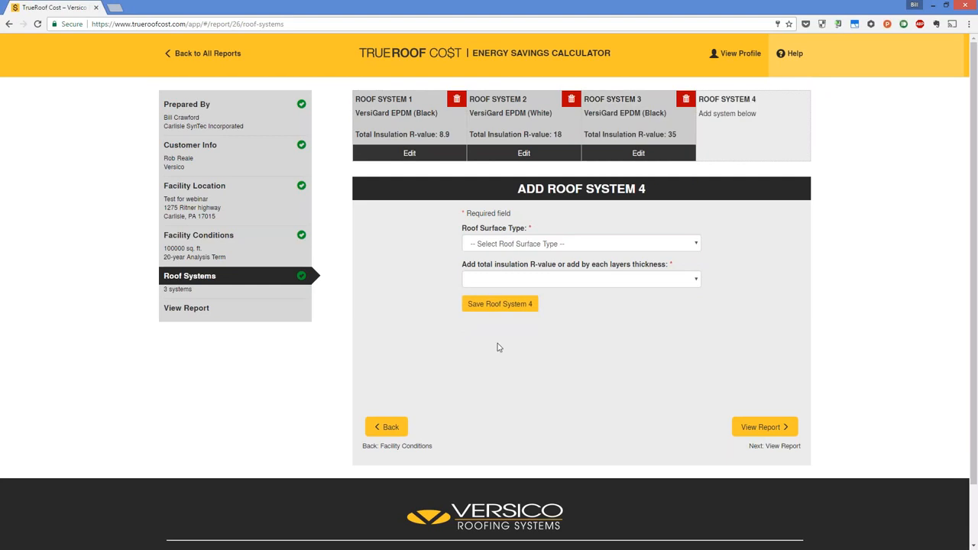
- Open the updated report and compare the estimated annual energy cost savings of the three roof systems
{"action": "left_click", "coordinate": [753, 429]}
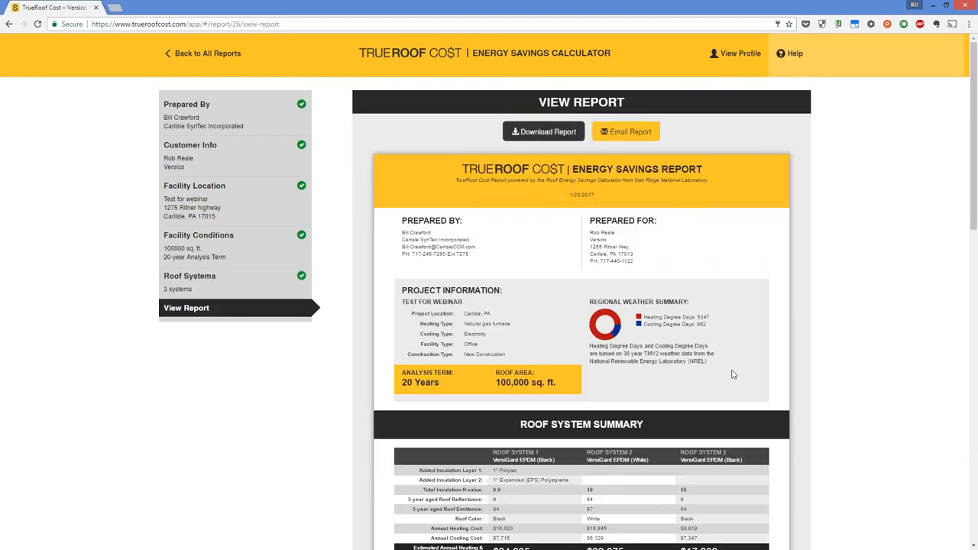
{"action": "scroll", "coordinate": [710, 265], "scroll_direction": "down", "scroll_amount": 2}
{"action": "scroll", "coordinate": [709, 265], "scroll_direction": "down", "scroll_amount": 2}
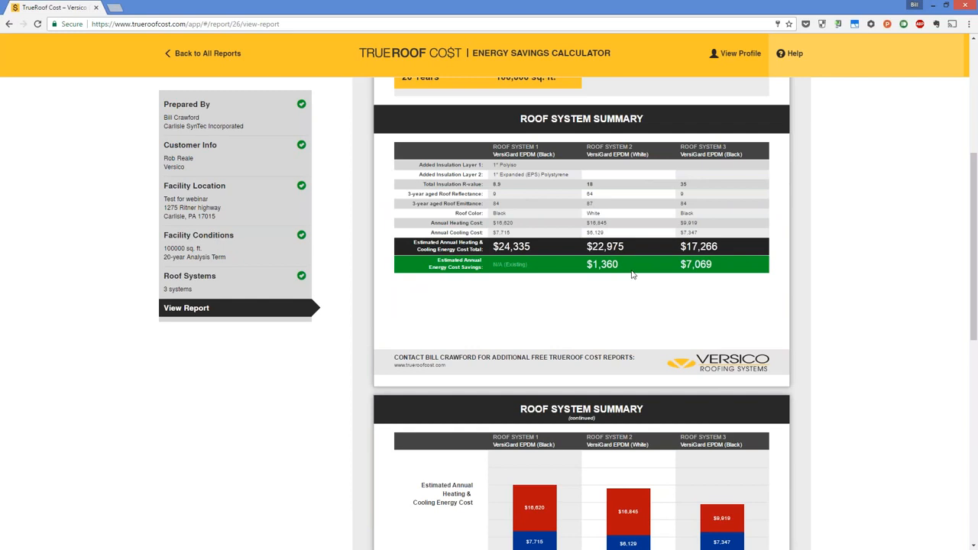
{"action": "double_click", "coordinate": [710, 265]}
{"action": "left_click", "coordinate": [721, 268]}
- Compare the 20-year estimated energy cost savings of roof systems 2 and 3 in the energy cost summary
{"action": "scroll", "coordinate": [718, 265], "scroll_direction": "down", "scroll_amount": 3}
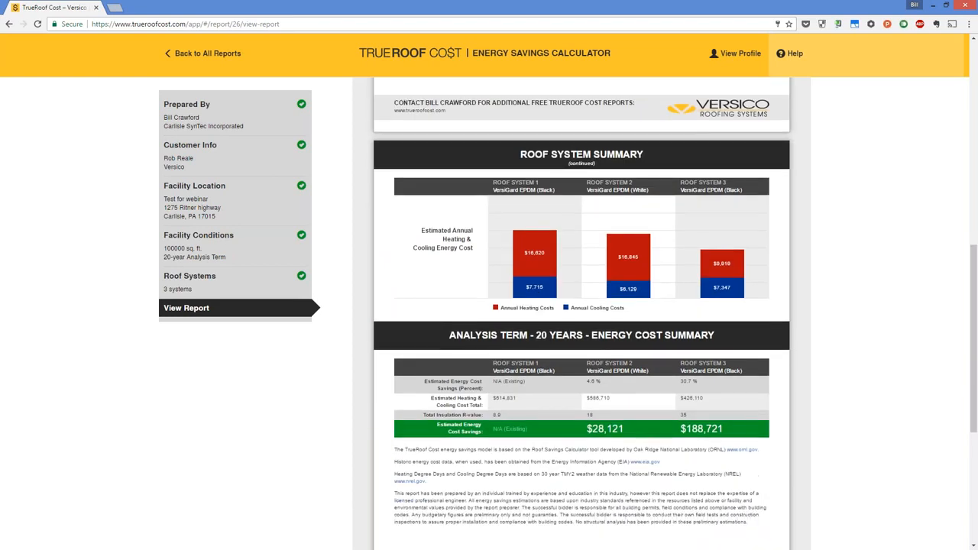
{"action": "scroll", "coordinate": [718, 265], "scroll_direction": "down", "scroll_amount": 3}
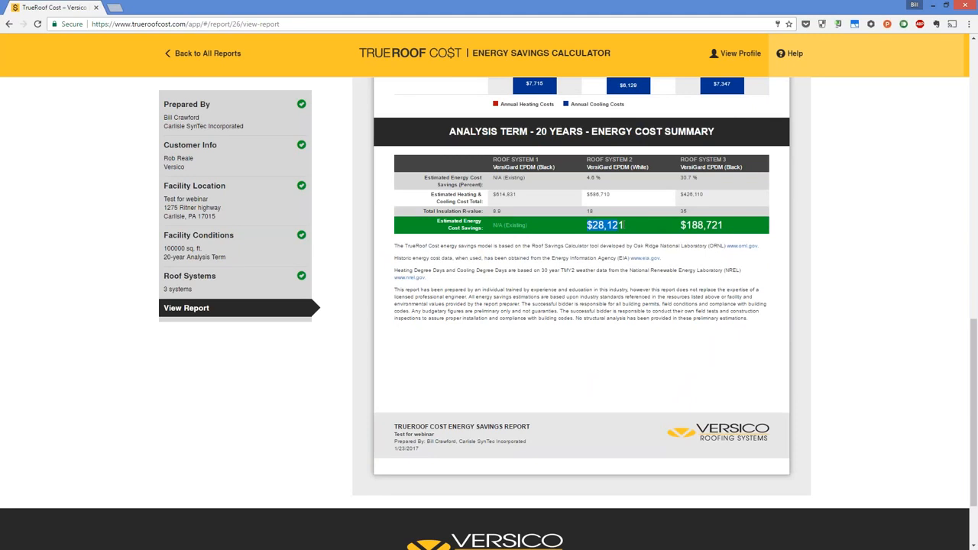
{"action": "left_click", "coordinate": [638, 227]}
{"action": "left_click_drag", "start_coordinate": [738, 228], "coordinate": [678, 229]}
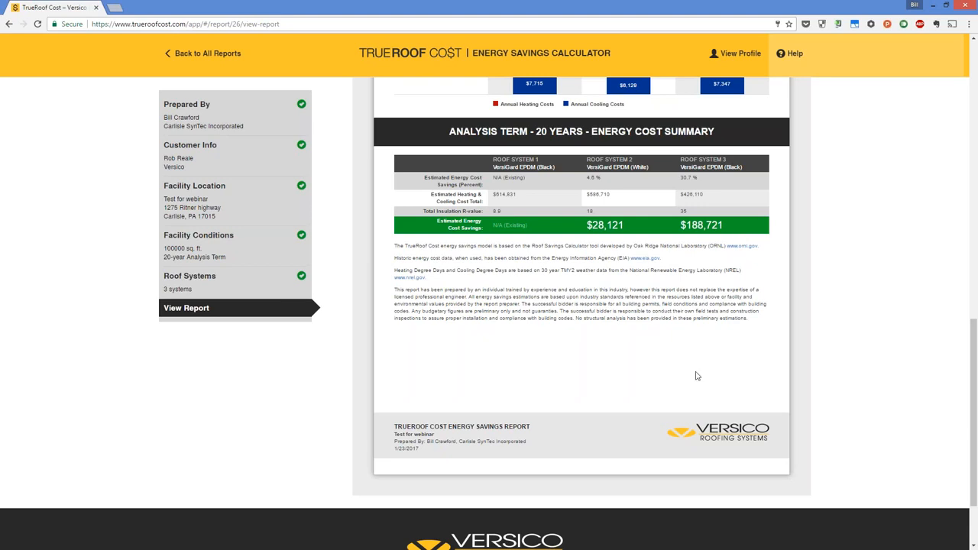
{"action": "scroll", "coordinate": [697, 374], "scroll_direction": "up", "scroll_amount": 1}
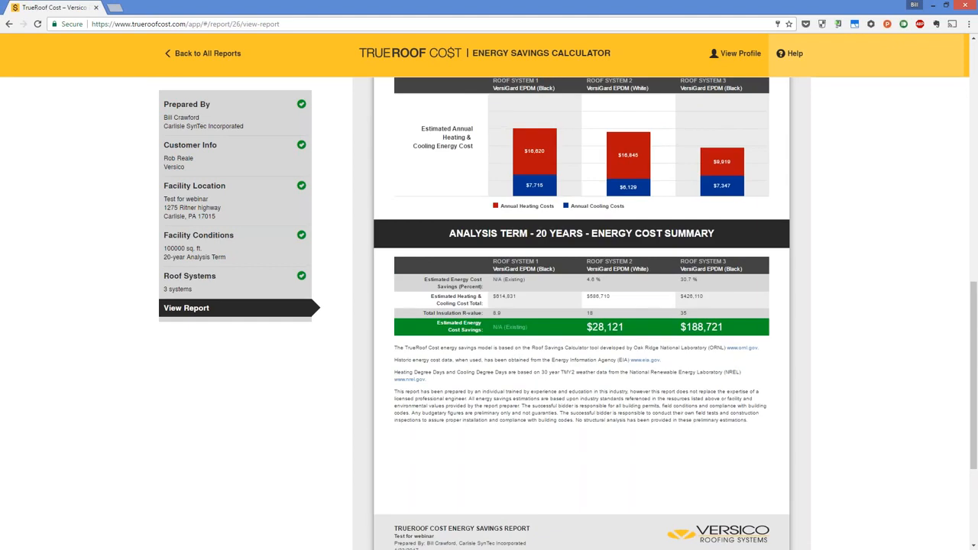